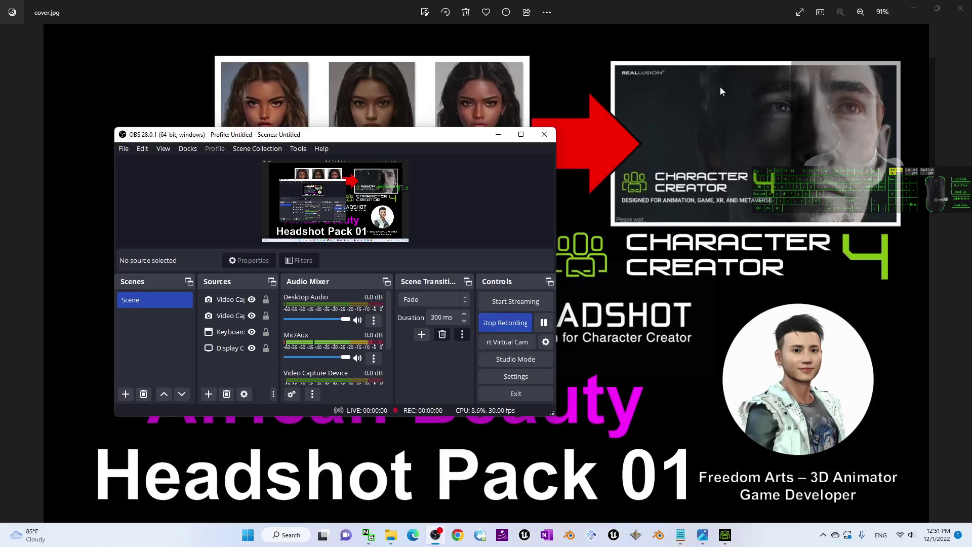
Step: Look up the African Beauty Headshot Pack 01.zip download link in Notes.txt, then minimize the notes
{"action": "left_click", "coordinate": [499, 134]}
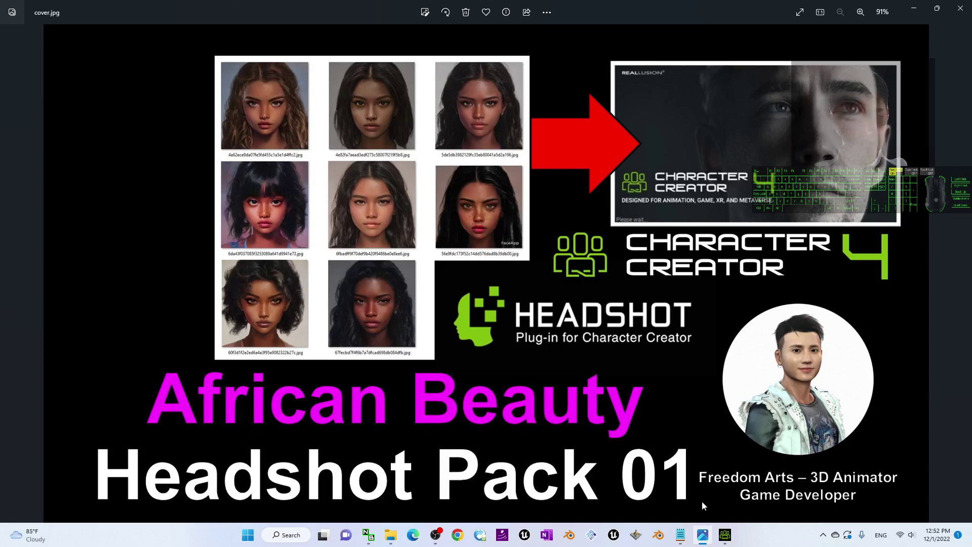
{"action": "left_click", "coordinate": [681, 535]}
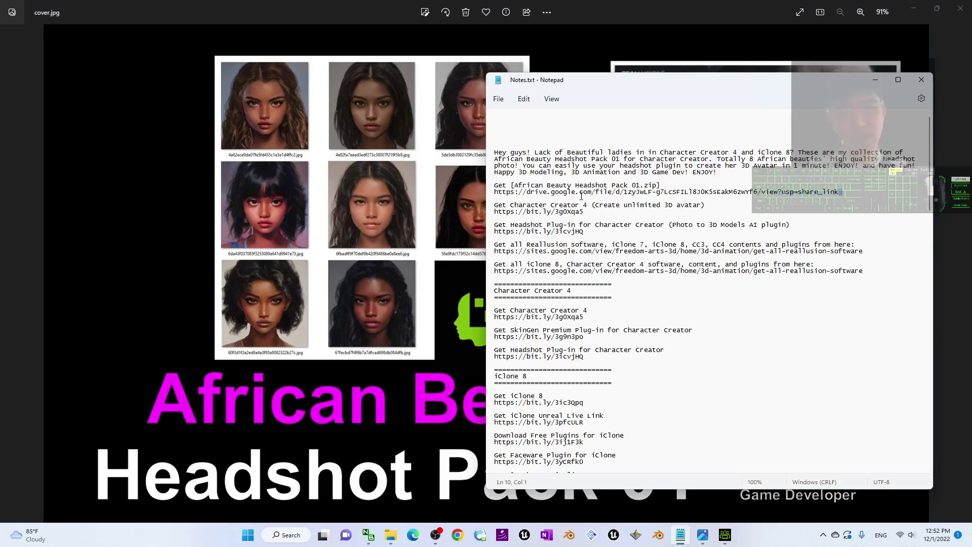
{"action": "left_click_drag", "start_coordinate": [842, 194], "coordinate": [494, 193]}
{"action": "left_click", "coordinate": [823, 188]}
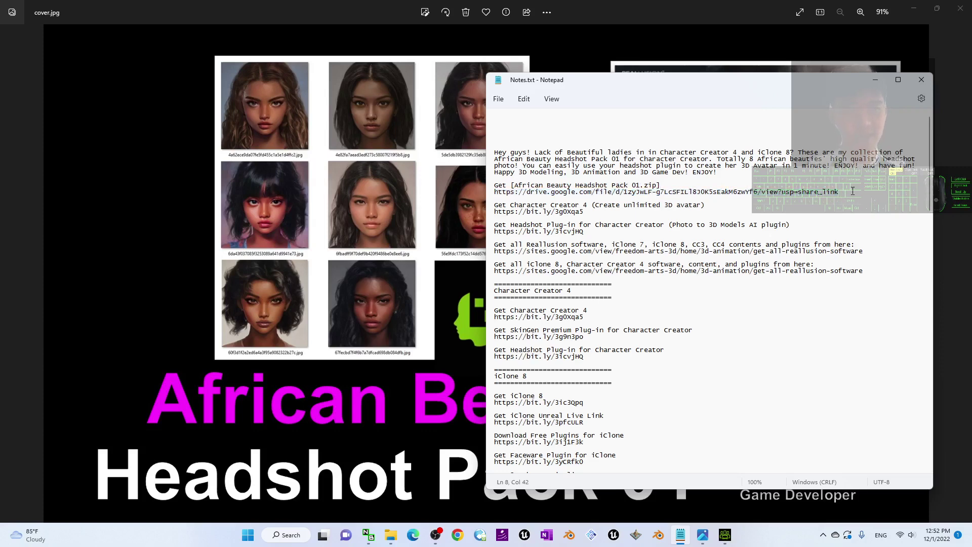
{"action": "left_click", "coordinate": [875, 80]}
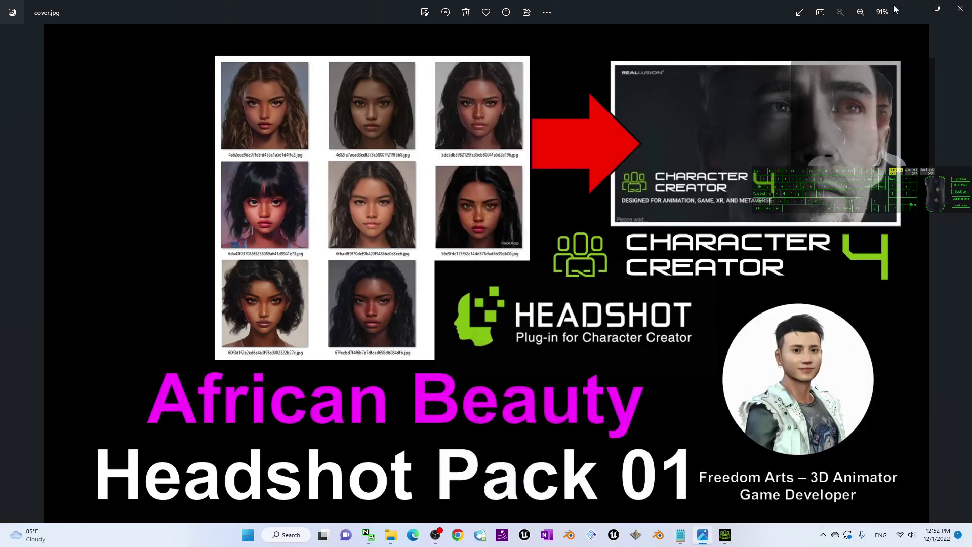
Step: Dismiss the Character Creator 4 welcome screen and minimize the remaining windows to clear the desktop
{"action": "left_click", "coordinate": [916, 7]}
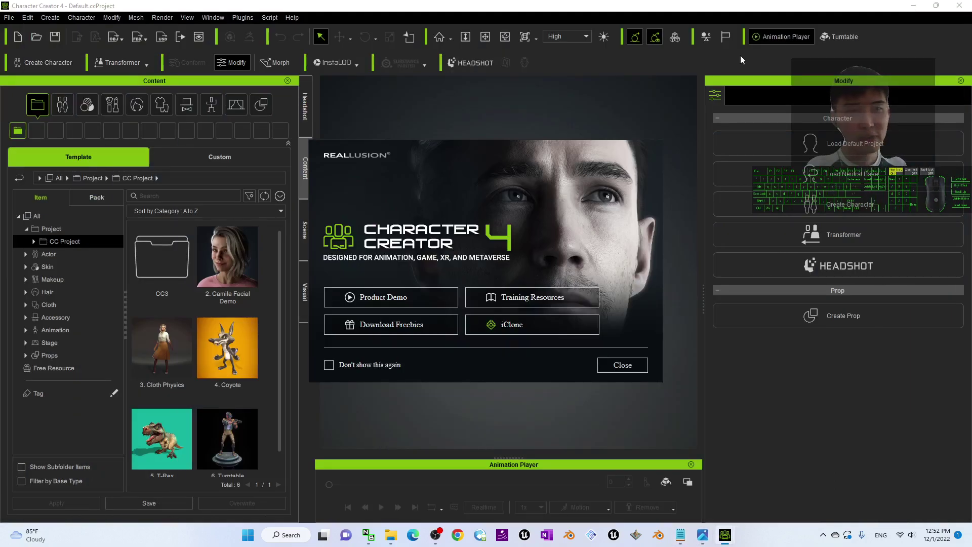
{"action": "left_click", "coordinate": [614, 368]}
{"action": "left_click", "coordinate": [913, 5]}
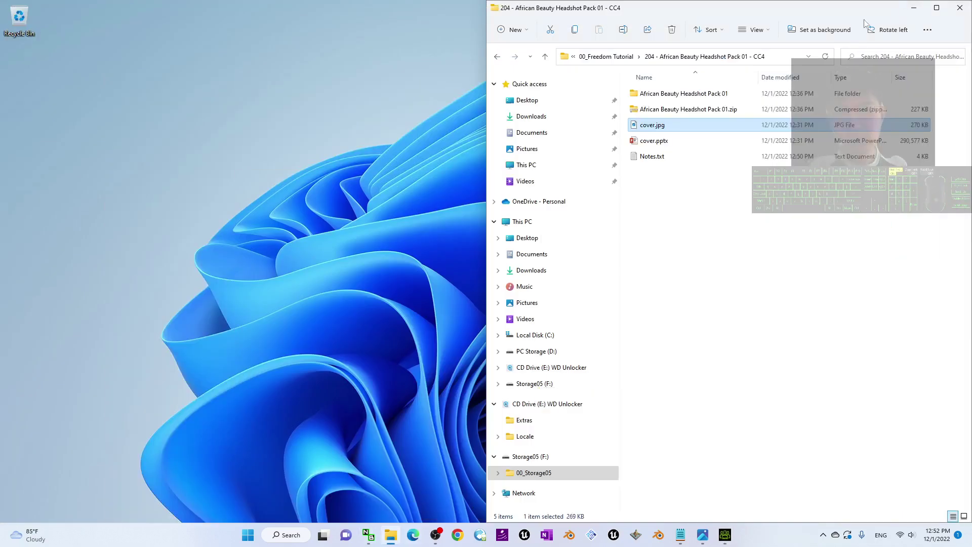
{"action": "left_click", "coordinate": [914, 8]}
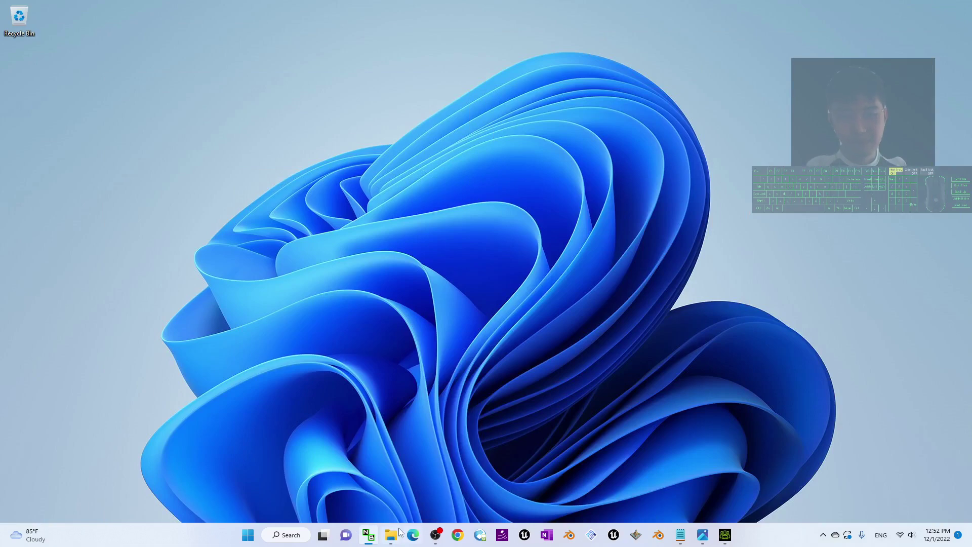
Step: Open the extracted African Beauty Headshot Pack 01 folder in File Explorer and move its window to the middle of the desktop
{"action": "left_click", "coordinate": [388, 539]}
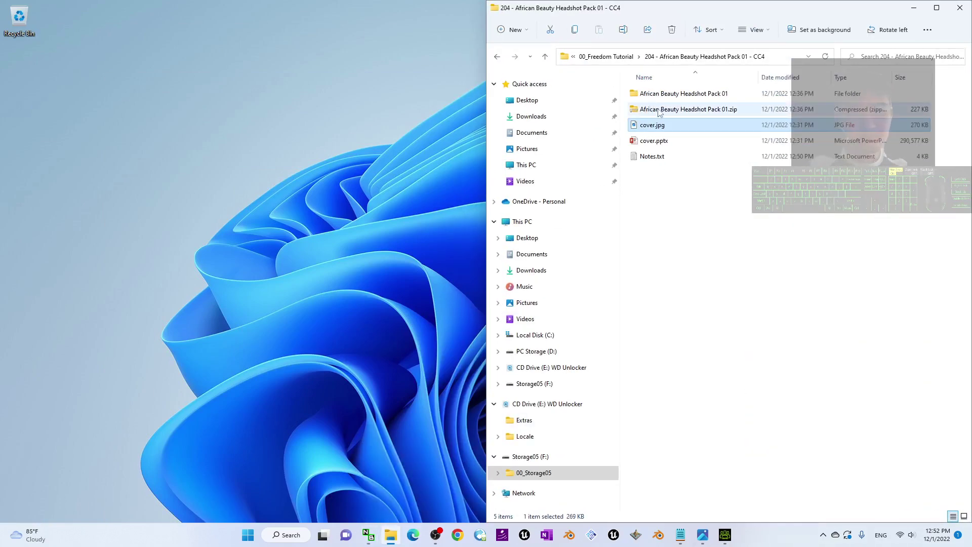
{"action": "left_click", "coordinate": [677, 111]}
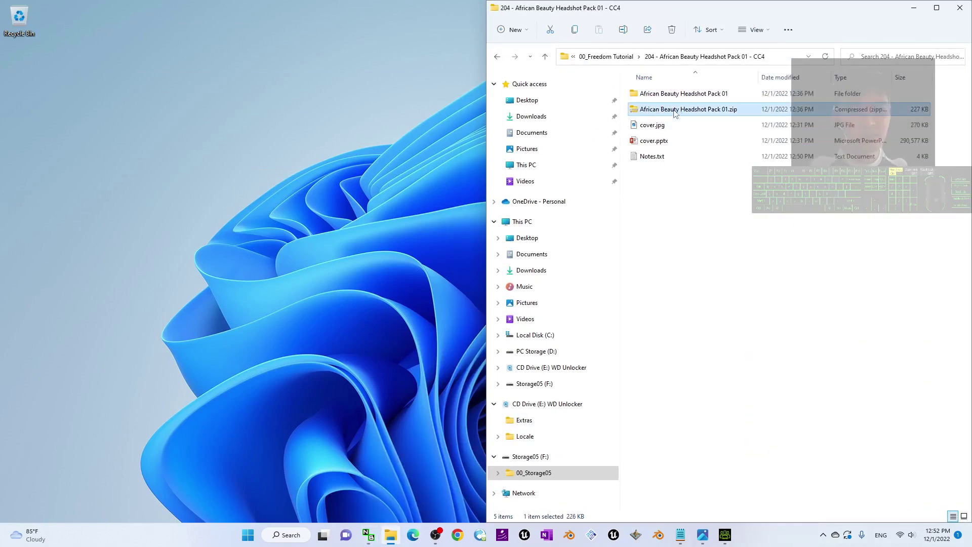
{"action": "double_click", "coordinate": [694, 93]}
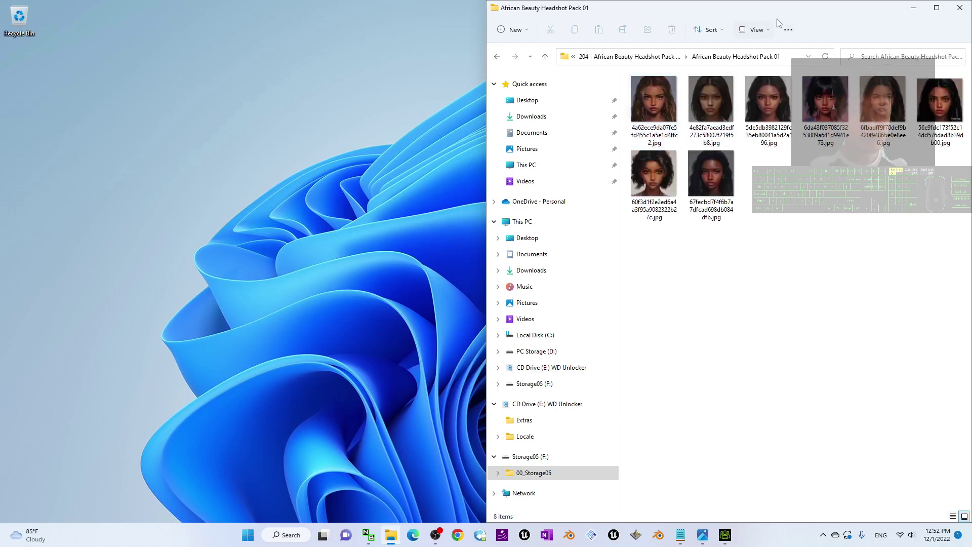
{"action": "left_click_drag", "start_coordinate": [813, 15], "coordinate": [494, 76]}
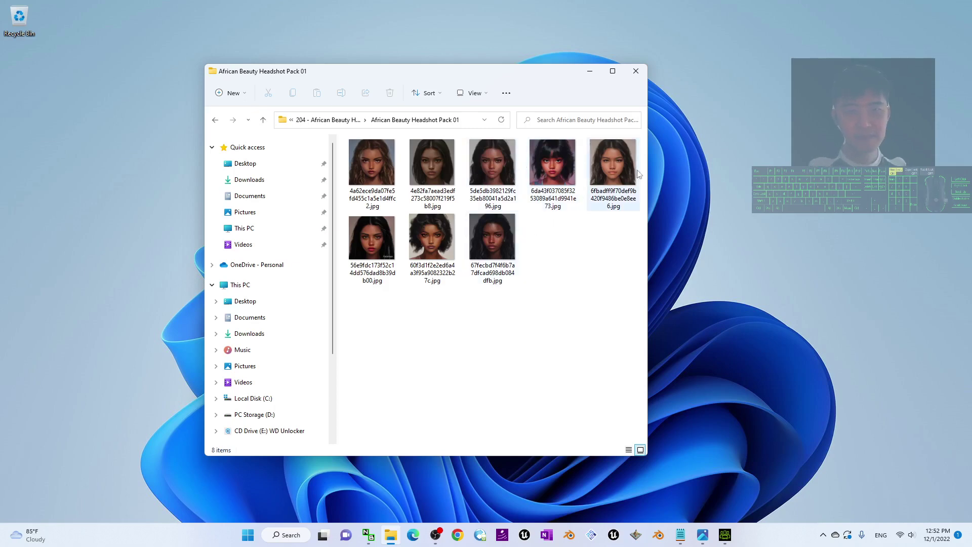
Step: Display the pack's photos as extra large icons in a maximized window and preview 5de5db3982129fc35eb80041a5d2a196.jpg
{"action": "right_click", "coordinate": [445, 307]}
{"action": "mouse_move", "coordinate": [475, 316]}
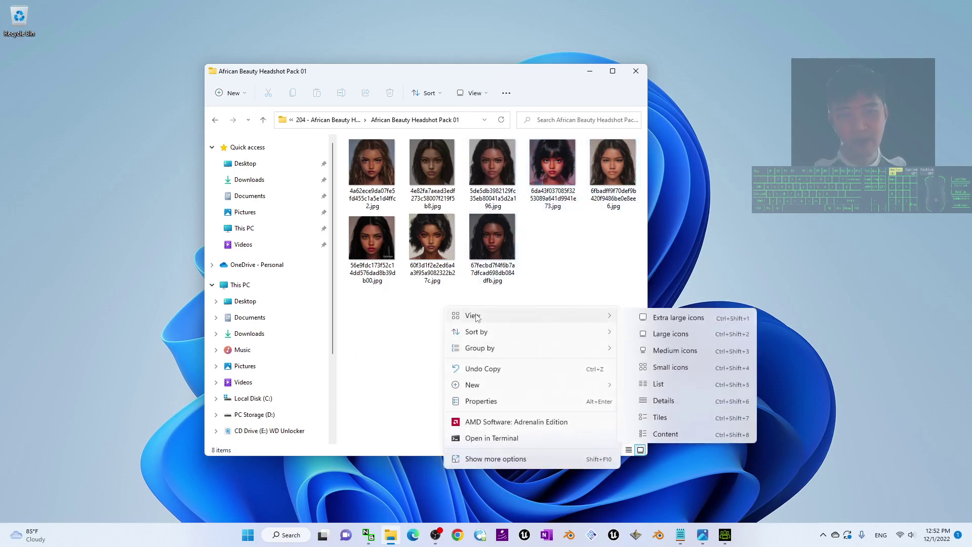
{"action": "left_click", "coordinate": [700, 317]}
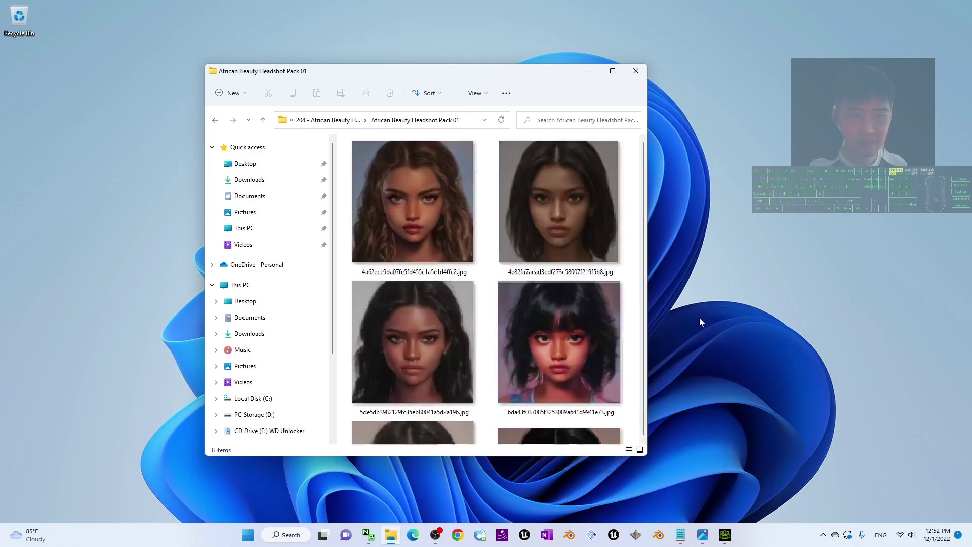
{"action": "left_click", "coordinate": [613, 71]}
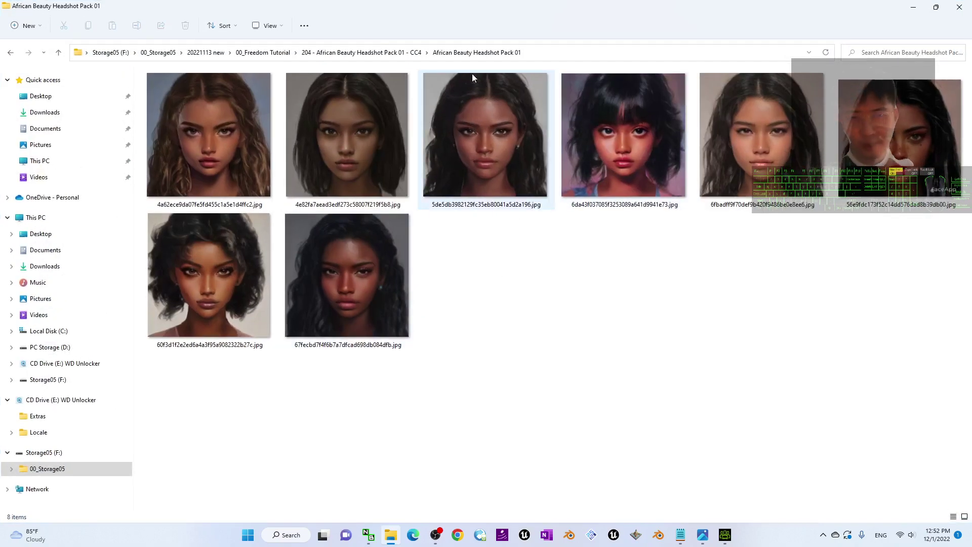
{"action": "double_click", "coordinate": [467, 161]}
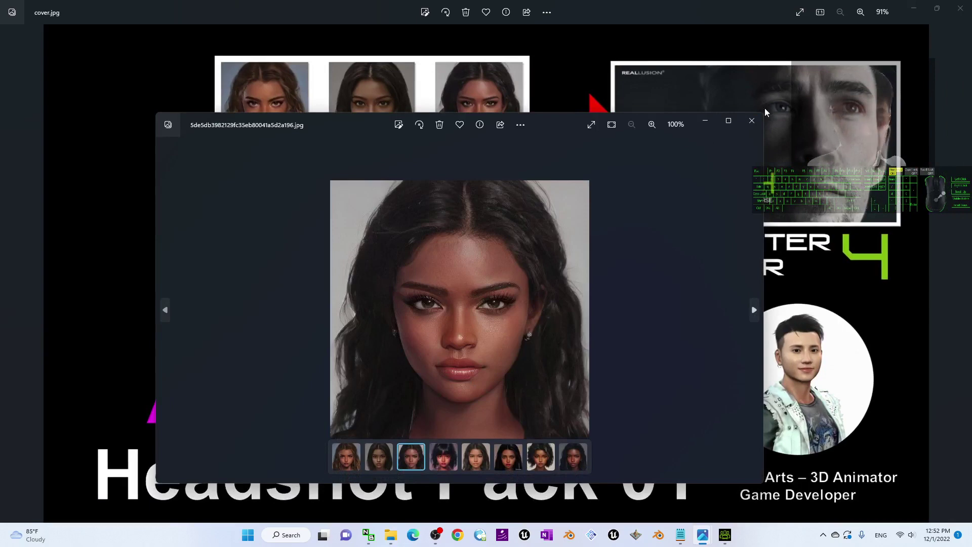
{"action": "left_click", "coordinate": [705, 122]}
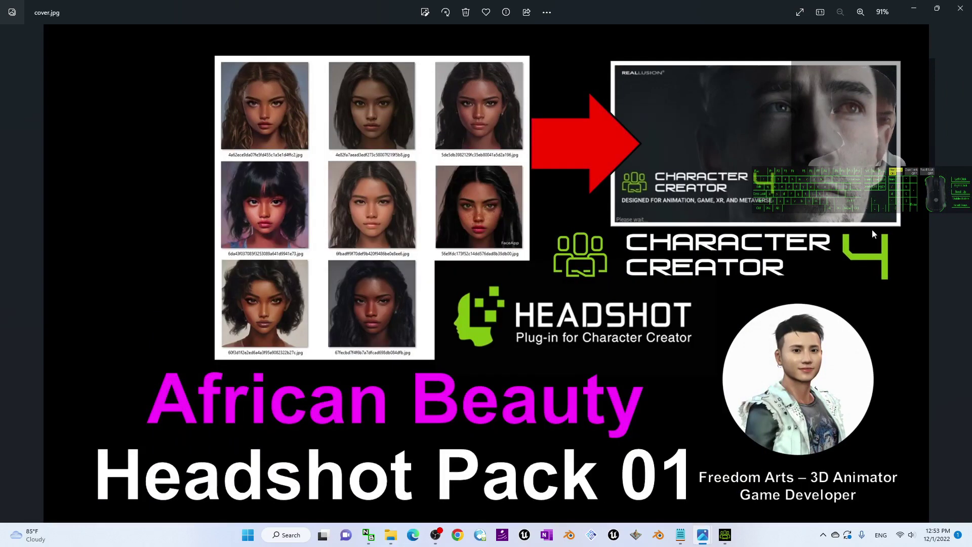
Step: Switch to Character Creator 4 and set the Headshot plug-in to Auto mode
{"action": "left_click", "coordinate": [725, 535]}
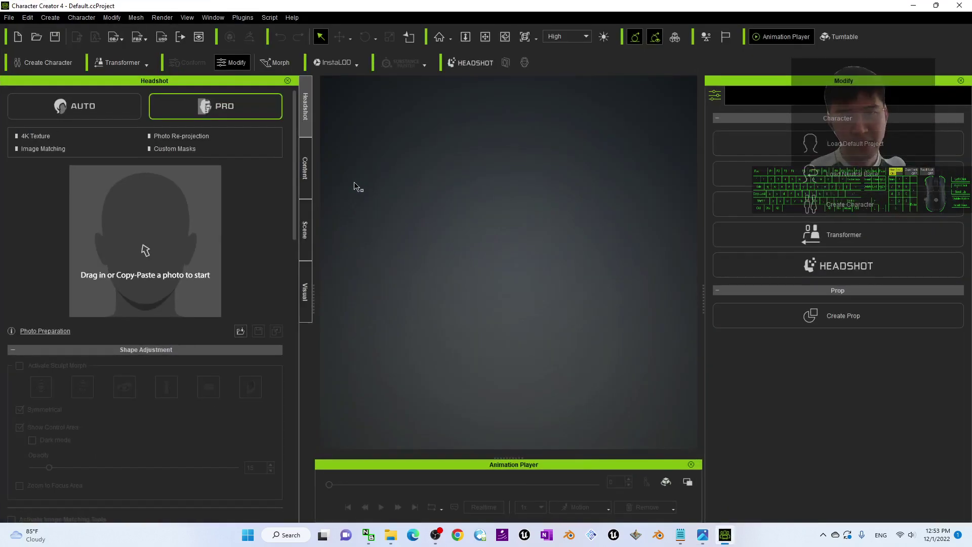
{"action": "left_click", "coordinate": [471, 62]}
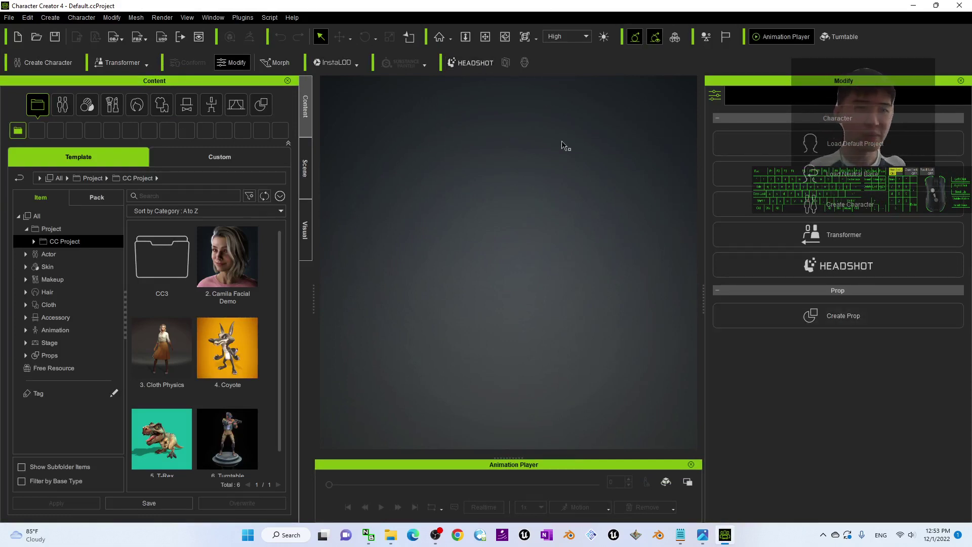
{"action": "left_click", "coordinate": [490, 66]}
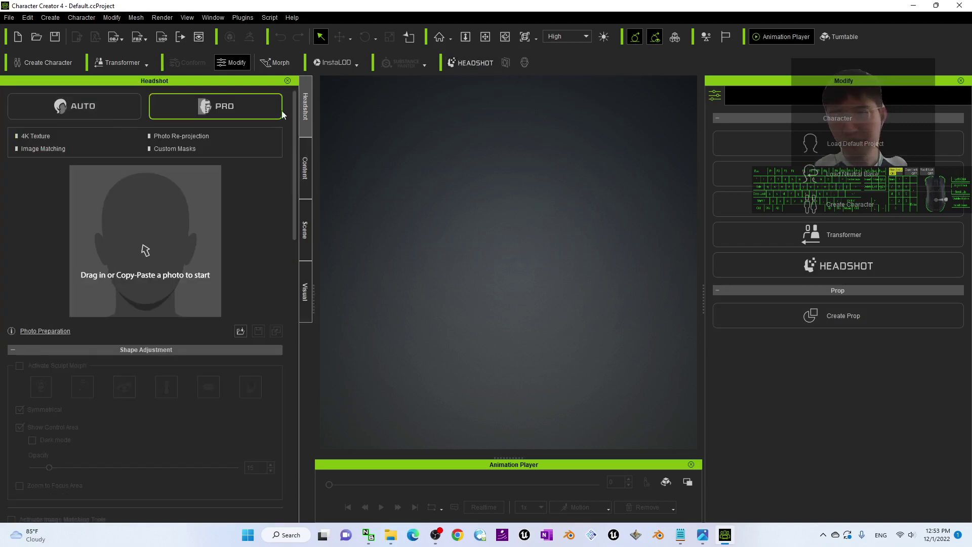
{"action": "left_click", "coordinate": [90, 107]}
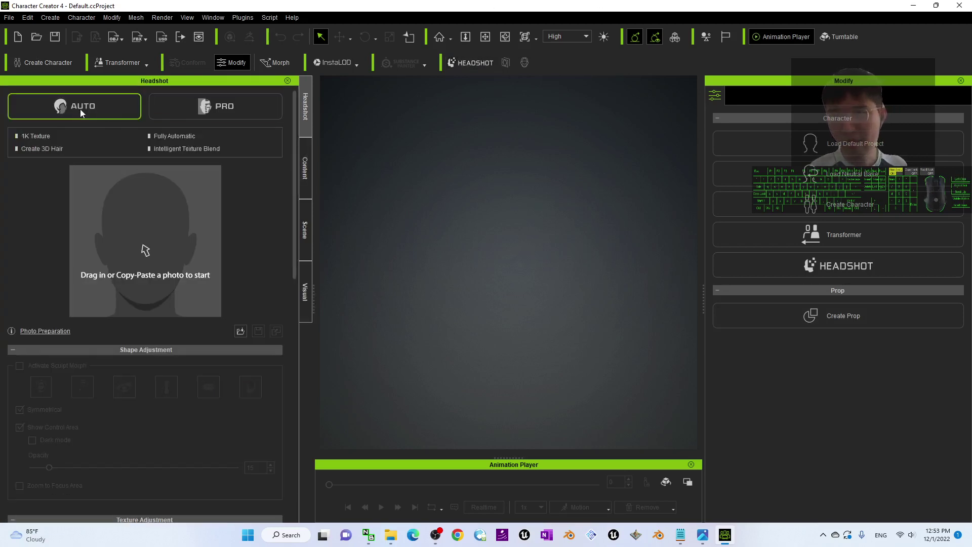
Step: Load 5de5db3982129fc35eb80041a5d2a196.jpg from the headshot pack folder in File Explorer into Headshot as the source photo
{"action": "left_click", "coordinate": [391, 535]}
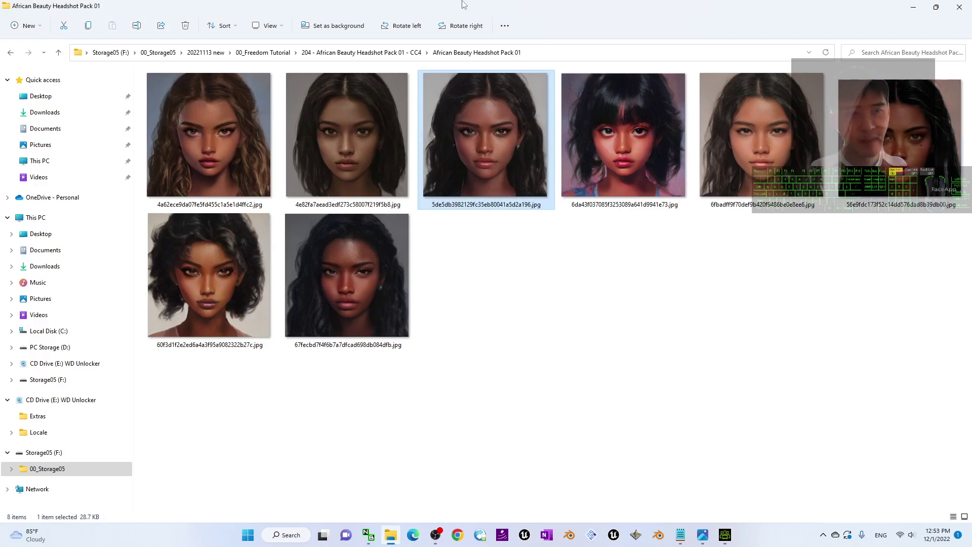
{"action": "left_click_drag", "start_coordinate": [464, 7], "coordinate": [562, 28]}
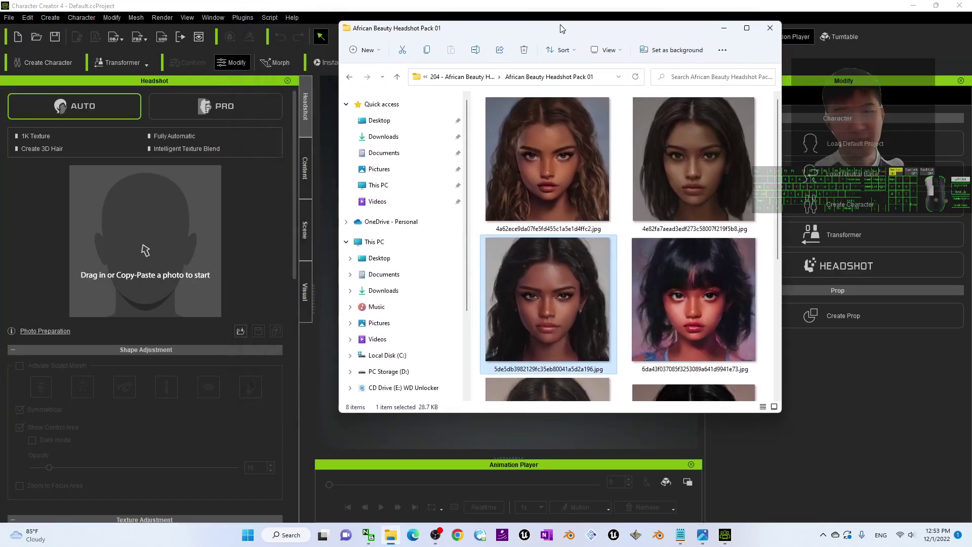
{"action": "scroll", "coordinate": [584, 251], "scroll_direction": "down", "scroll_amount": 4}
{"action": "left_click_drag", "start_coordinate": [779, 314], "coordinate": [788, 187]}
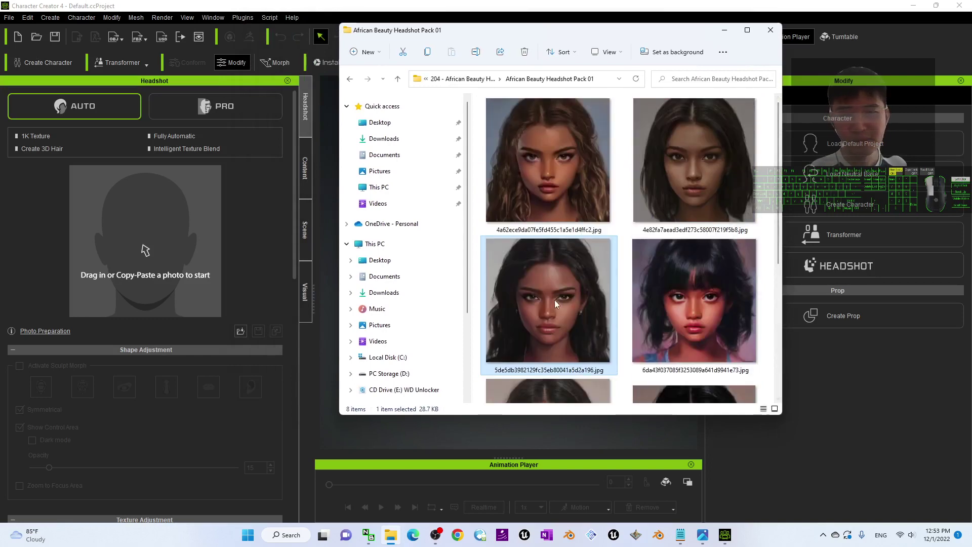
{"action": "left_click_drag", "start_coordinate": [555, 300], "coordinate": [134, 233]}
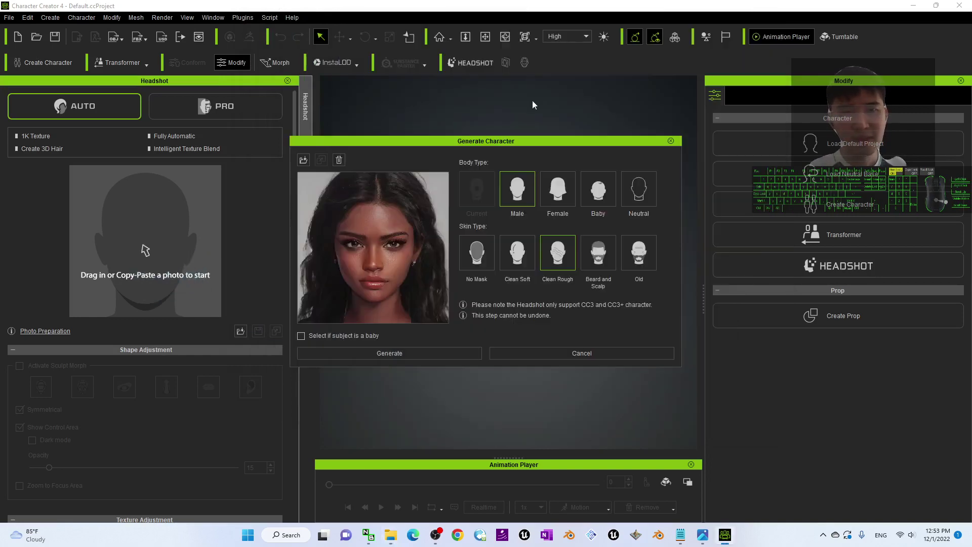
Step: Generate a character from the photo with the Female body type and the No Mask skin type
{"action": "left_click", "coordinate": [567, 196]}
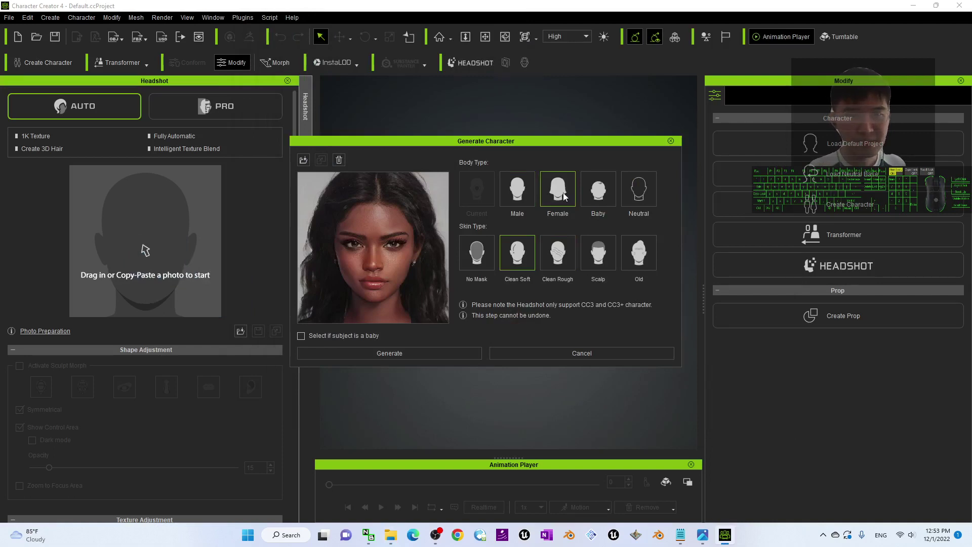
{"action": "left_click", "coordinate": [476, 251]}
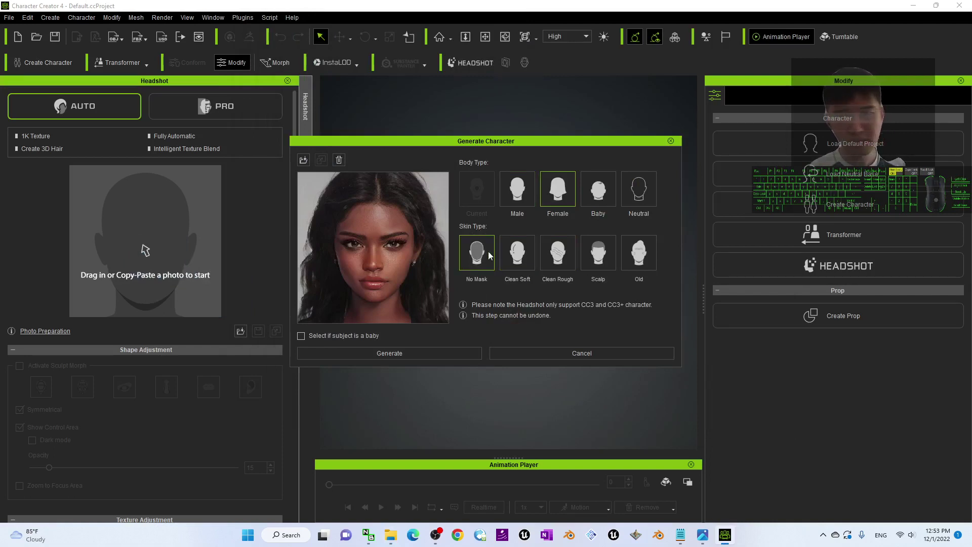
{"action": "left_click", "coordinate": [412, 352]}
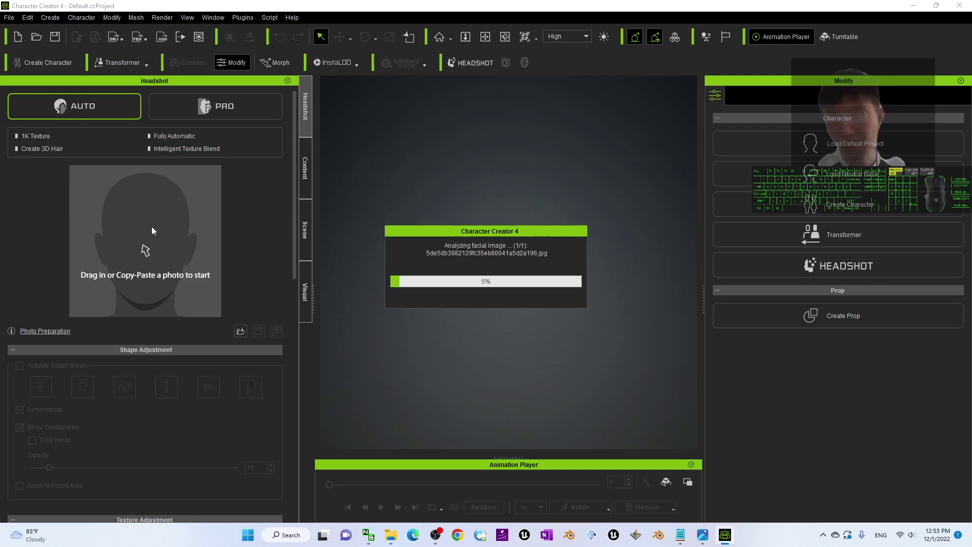
{"action": "left_click", "coordinate": [390, 535]}
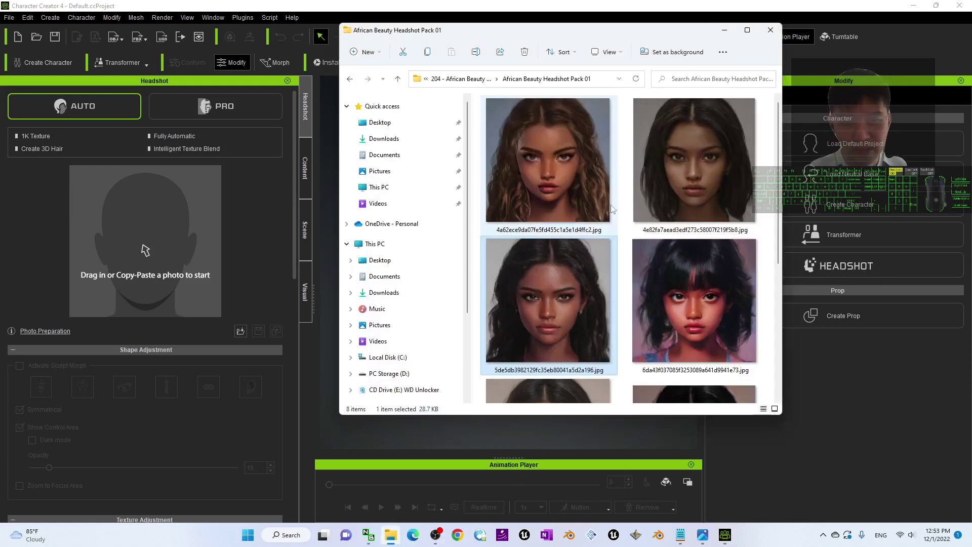
{"action": "left_click", "coordinate": [268, 3]}
{"action": "left_click", "coordinate": [798, 3]}
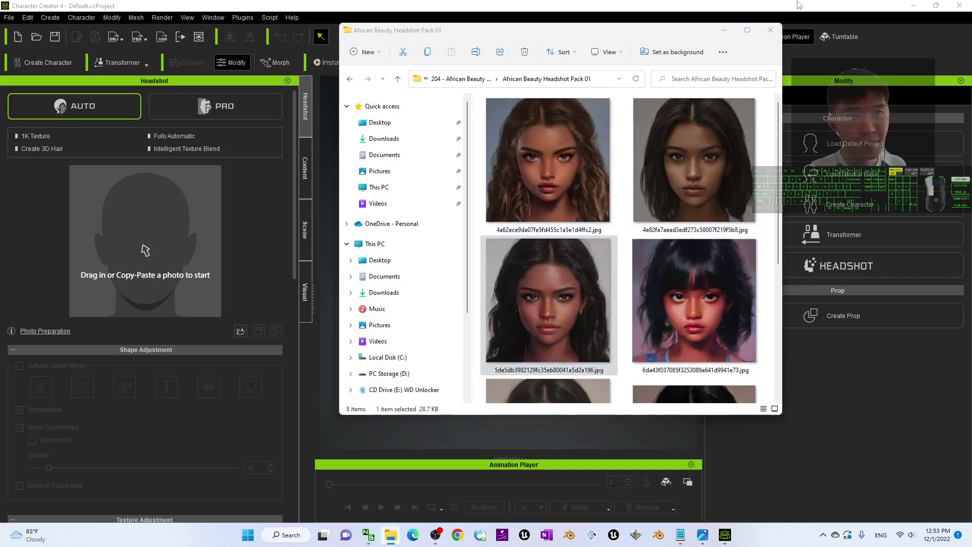
{"action": "left_click", "coordinate": [172, 6]}
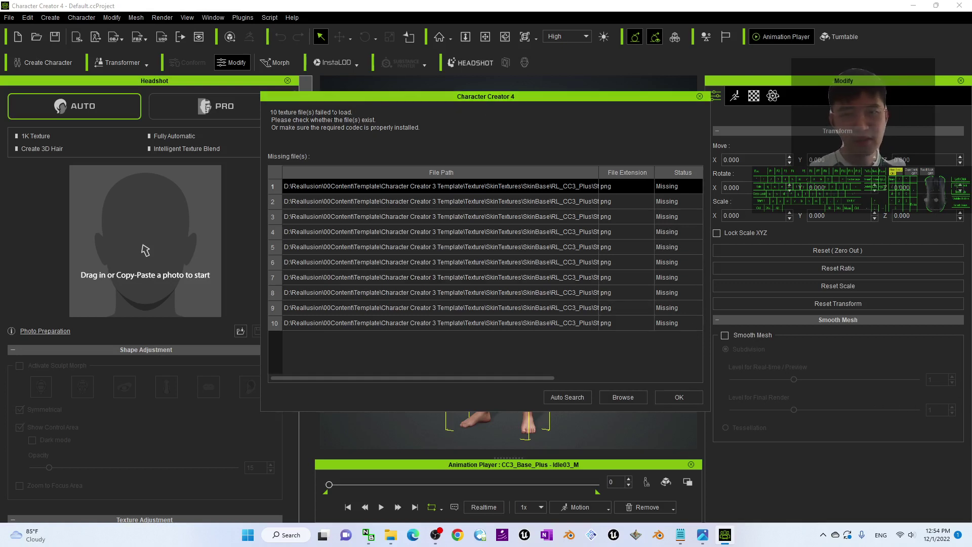
Step: Dismiss the missing texture files report and let the character generation continue
{"action": "left_click", "coordinate": [676, 396]}
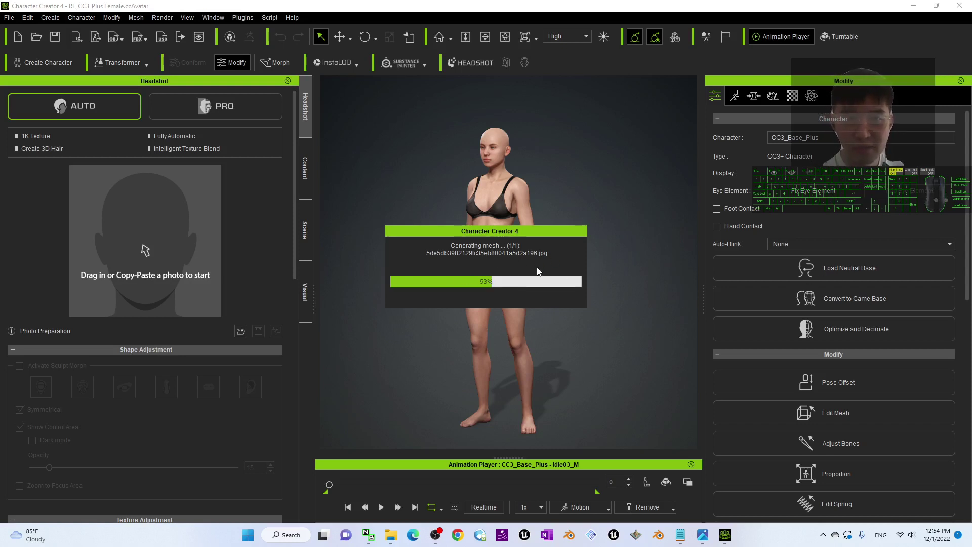
{"action": "mouse_move", "coordinate": [727, 539]}
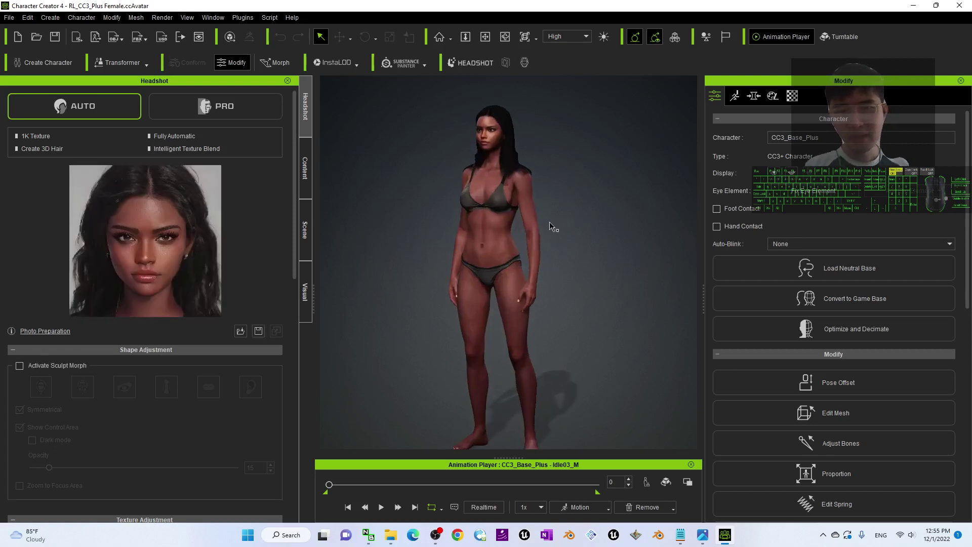
Step: Examine the generated female character's face, hair and upper body from several angles
{"action": "key", "text": "x"}
{"action": "left_click_drag", "start_coordinate": [581, 190], "coordinate": [577, 311]}
{"action": "key", "text": "c"}
{"action": "left_click_drag", "start_coordinate": [576, 312], "coordinate": [605, 338]}
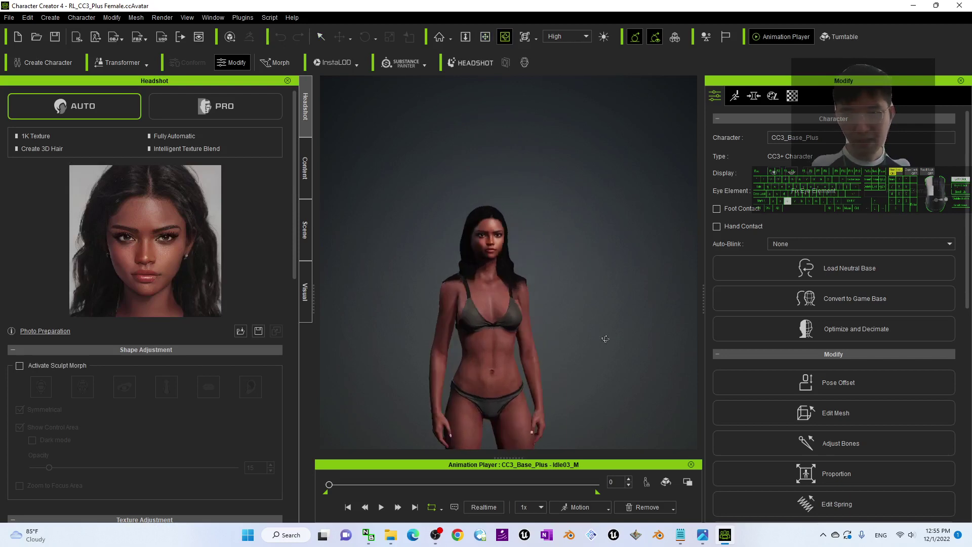
{"action": "scroll", "coordinate": [525, 239], "scroll_direction": "up", "scroll_amount": 3}
{"action": "key", "text": "c"}
{"action": "left_click_drag", "start_coordinate": [546, 292], "coordinate": [463, 315]}
{"action": "scroll", "coordinate": [467, 307], "scroll_direction": "down", "scroll_amount": 4}
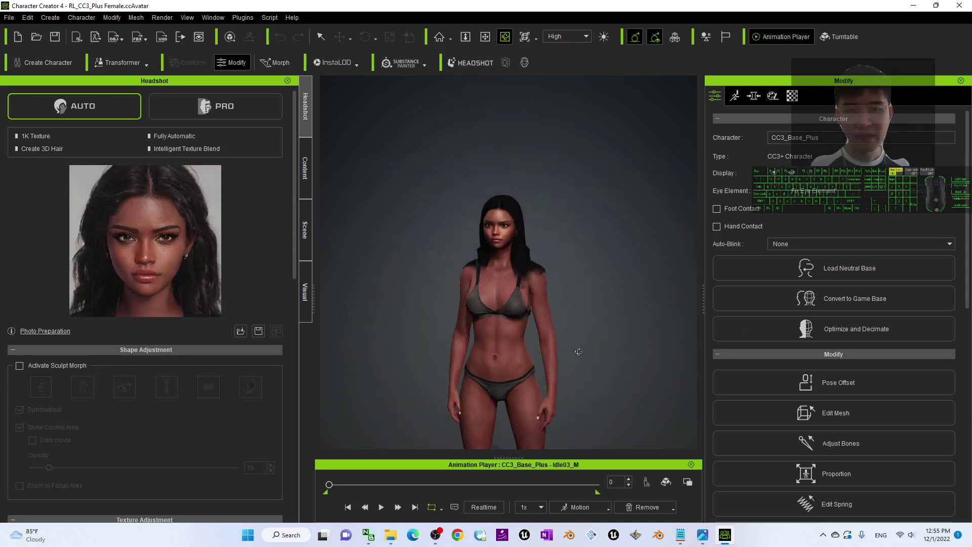
{"action": "key", "text": "x"}
{"action": "left_click_drag", "start_coordinate": [577, 349], "coordinate": [588, 317]}
Step: Apply the T-Pose from the Calibration pose library to the character
{"action": "left_click", "coordinate": [304, 172]}
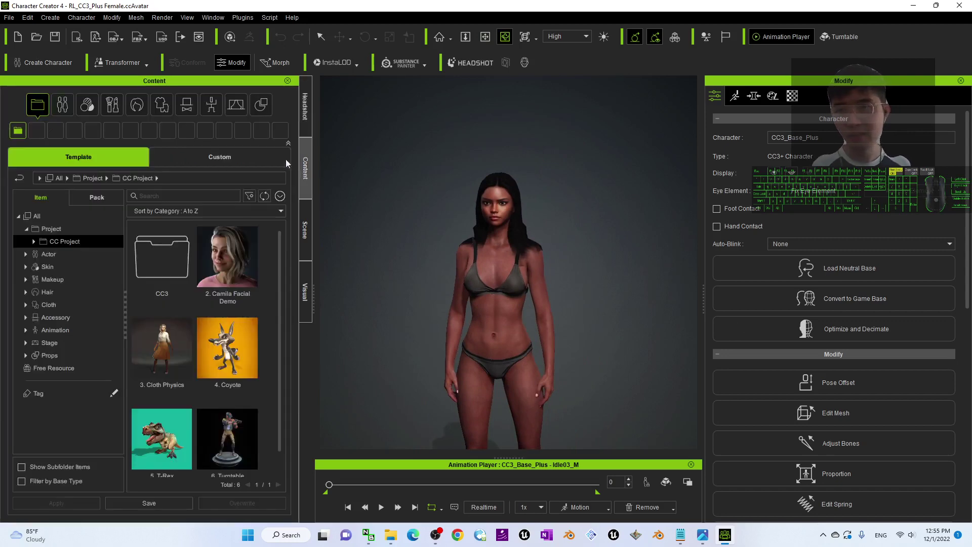
{"action": "left_click", "coordinate": [213, 108]}
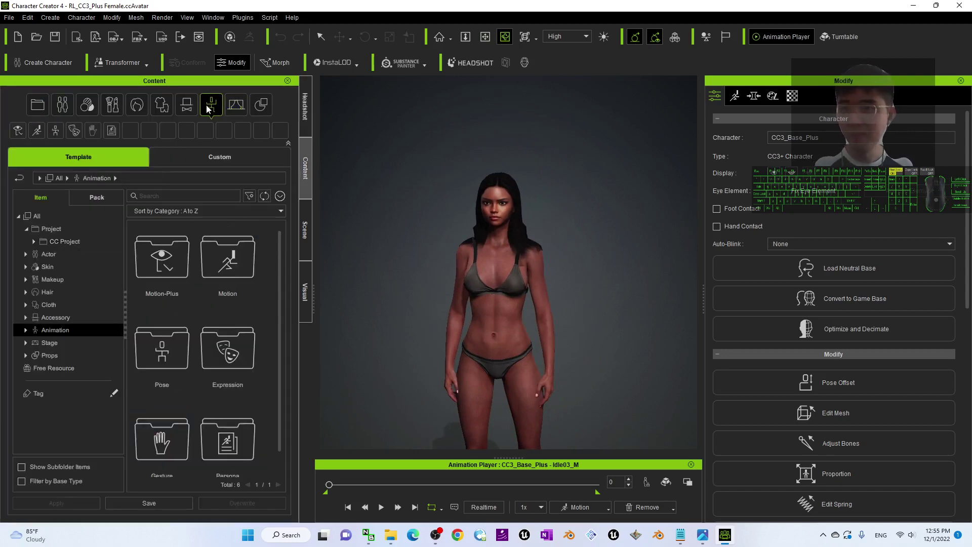
{"action": "left_click", "coordinate": [26, 330]}
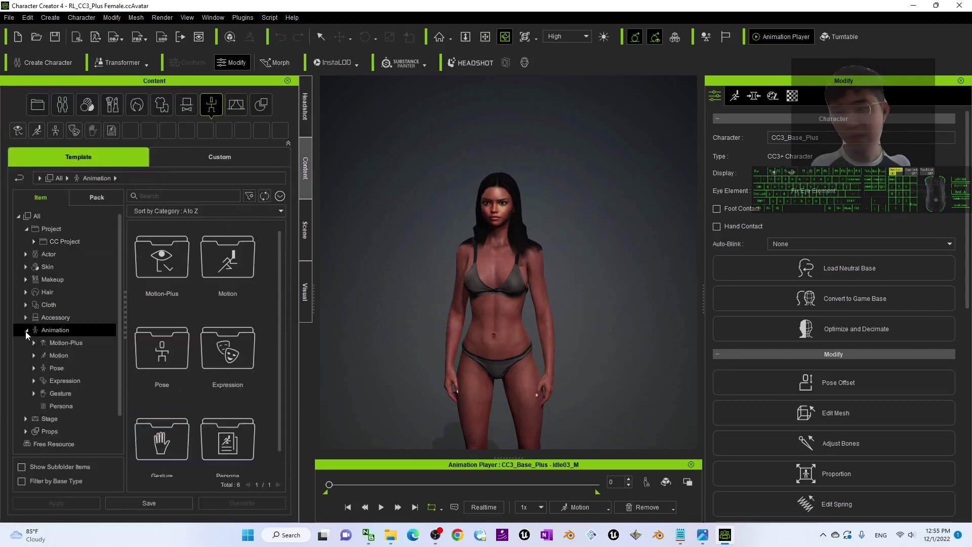
{"action": "left_click", "coordinate": [33, 369]}
{"action": "left_click", "coordinate": [68, 405]}
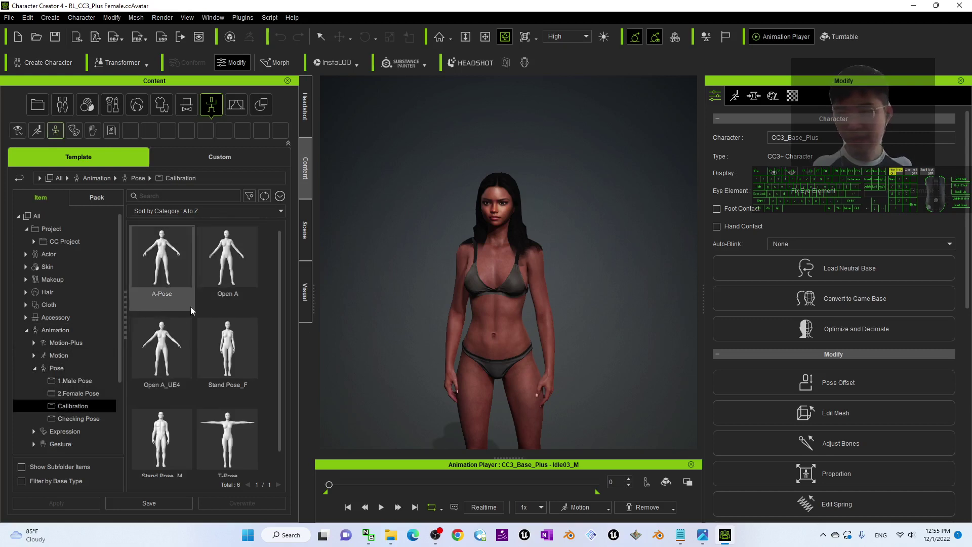
{"action": "left_click", "coordinate": [236, 442]}
{"action": "double_click", "coordinate": [236, 442]}
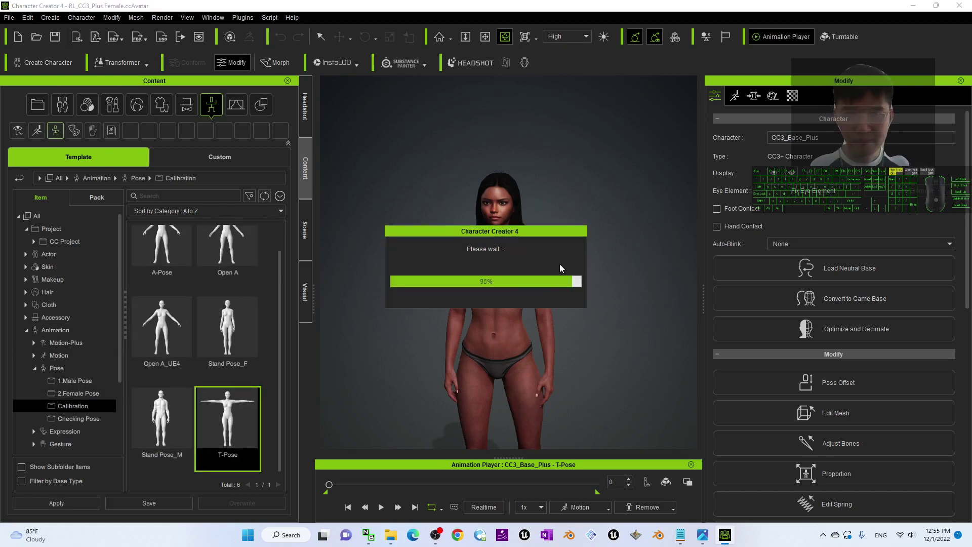
{"action": "scroll", "coordinate": [605, 257], "scroll_direction": "down", "scroll_amount": 3}
{"action": "key", "text": "x"}
{"action": "left_click_drag", "start_coordinate": [591, 304], "coordinate": [631, 387]}
{"action": "key", "text": "c"}
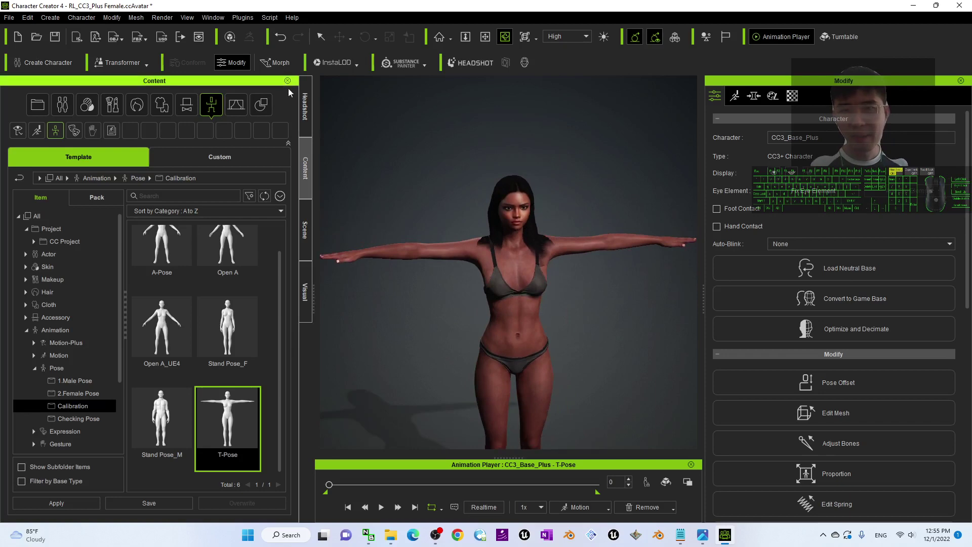
Step: Examine the generated face up close against the Headshot source photo, from the front and at a slight angle
{"action": "left_click", "coordinate": [305, 104]}
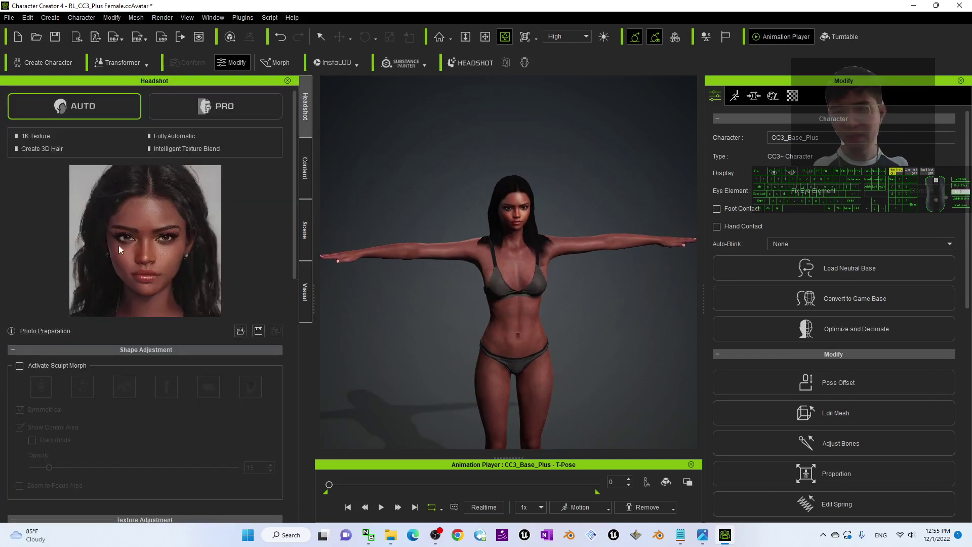
{"action": "scroll", "coordinate": [541, 338], "scroll_direction": "up", "scroll_amount": 10}
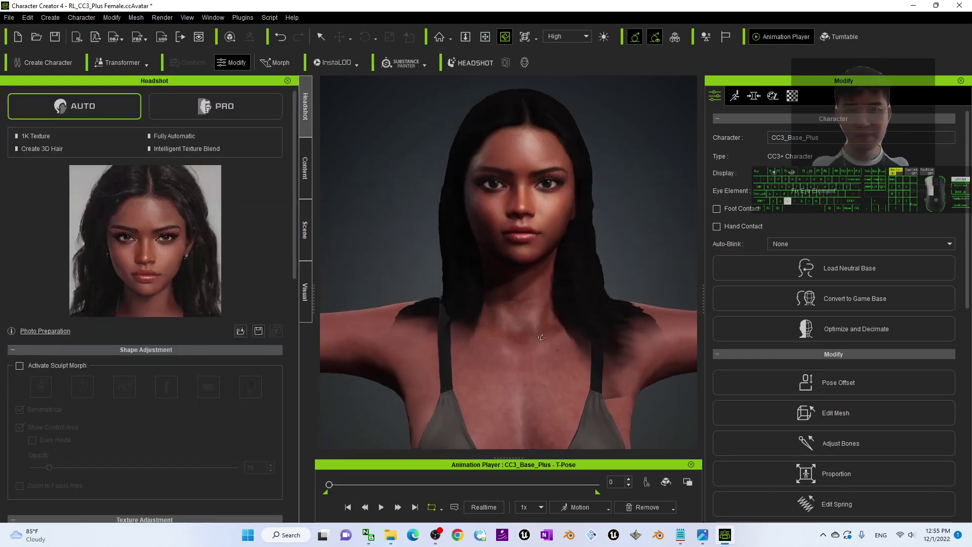
{"action": "right_click_drag", "start_coordinate": [586, 226], "coordinate": [583, 238]}
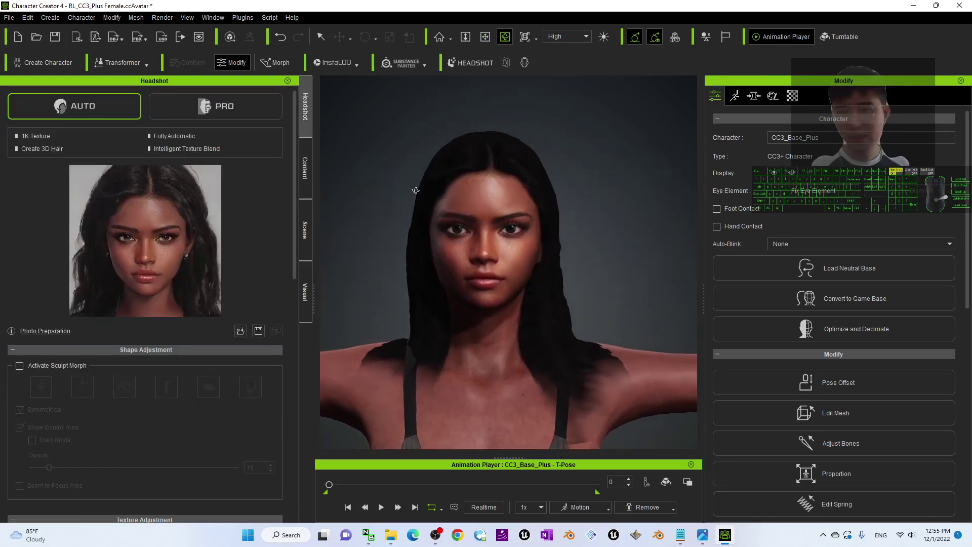
{"action": "left_click", "coordinate": [603, 40]}
{"action": "left_click", "coordinate": [603, 40]}
{"action": "left_click_drag", "start_coordinate": [481, 327], "coordinate": [511, 332]}
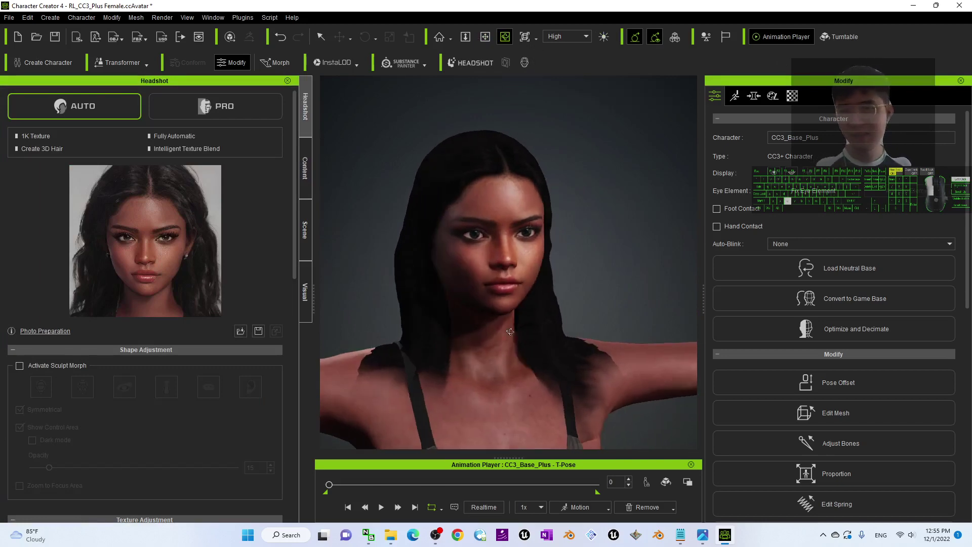
{"action": "right_click_drag", "start_coordinate": [510, 332], "coordinate": [489, 332]}
Step: Set the Head Width morph in the Headshot Head category to -70
{"action": "left_click", "coordinate": [753, 96]}
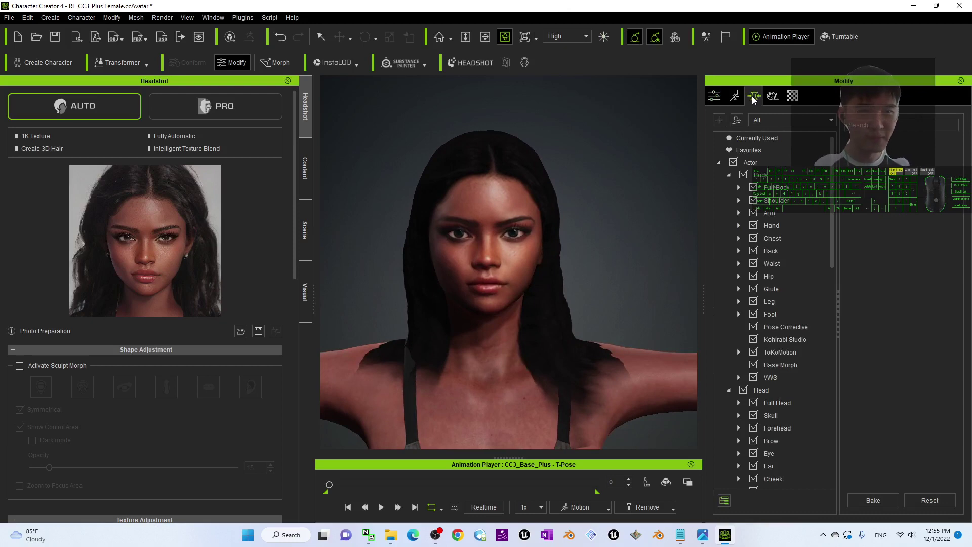
{"action": "left_click_drag", "start_coordinate": [829, 179], "coordinate": [813, 324]}
{"action": "left_click", "coordinate": [777, 279]}
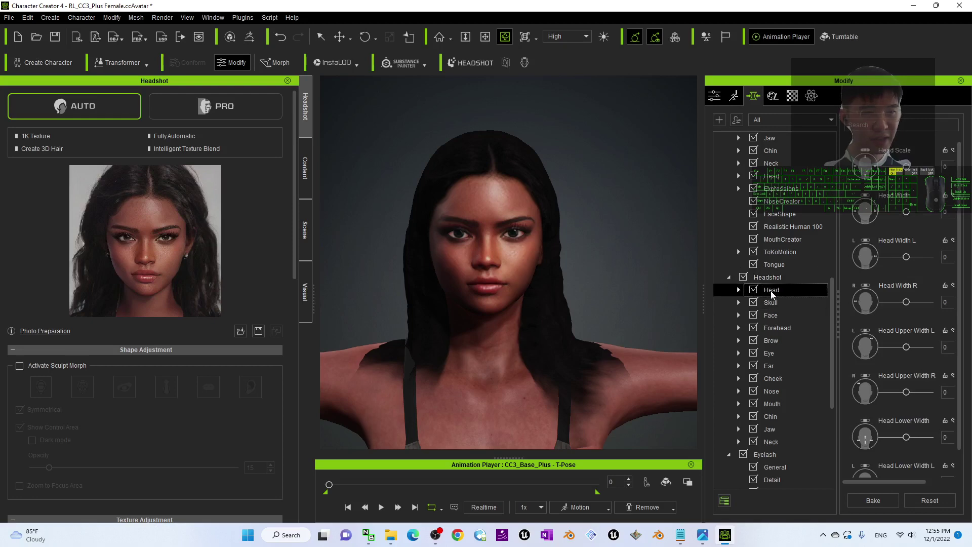
{"action": "left_click", "coordinate": [772, 291]}
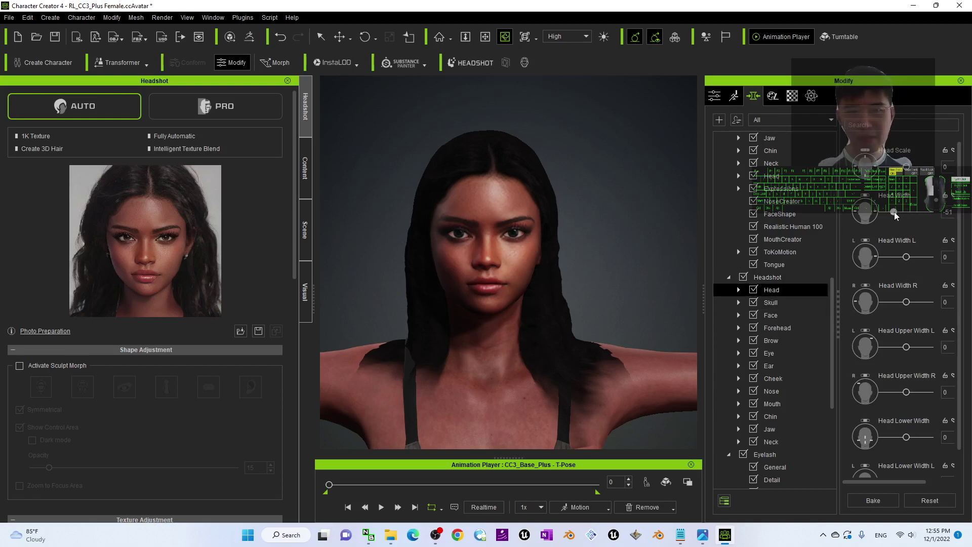
{"action": "left_click_drag", "start_coordinate": [907, 213], "coordinate": [892, 219]}
Step: Examine the narrowed head from several angles and check its proportions against the whole body
{"action": "mouse_move", "coordinate": [643, 256]}
{"action": "left_mouse_down"}
{"action": "mouse_move", "coordinate": [353, 246]}
{"action": "mouse_move", "coordinate": [719, 253]}
{"action": "mouse_move", "coordinate": [552, 257]}
{"action": "mouse_move", "coordinate": [649, 252]}
{"action": "left_mouse_up"}
{"action": "scroll", "coordinate": [642, 257], "scroll_direction": "down", "scroll_amount": 3}
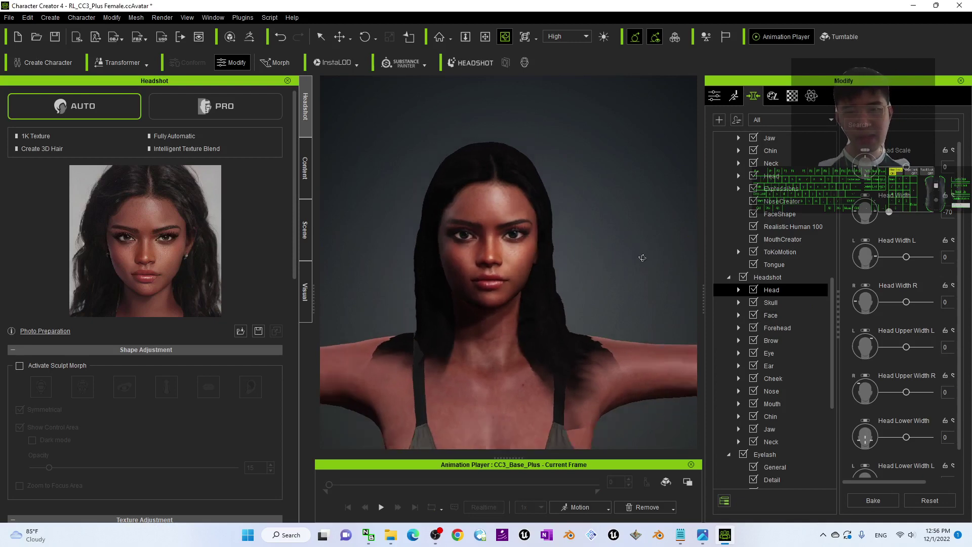
{"action": "key", "text": "c"}
{"action": "left_click_drag", "start_coordinate": [523, 282], "coordinate": [371, 249]}
{"action": "right_click_drag", "start_coordinate": [370, 248], "coordinate": [690, 302]}
{"action": "left_click_drag", "start_coordinate": [690, 301], "coordinate": [532, 283]}
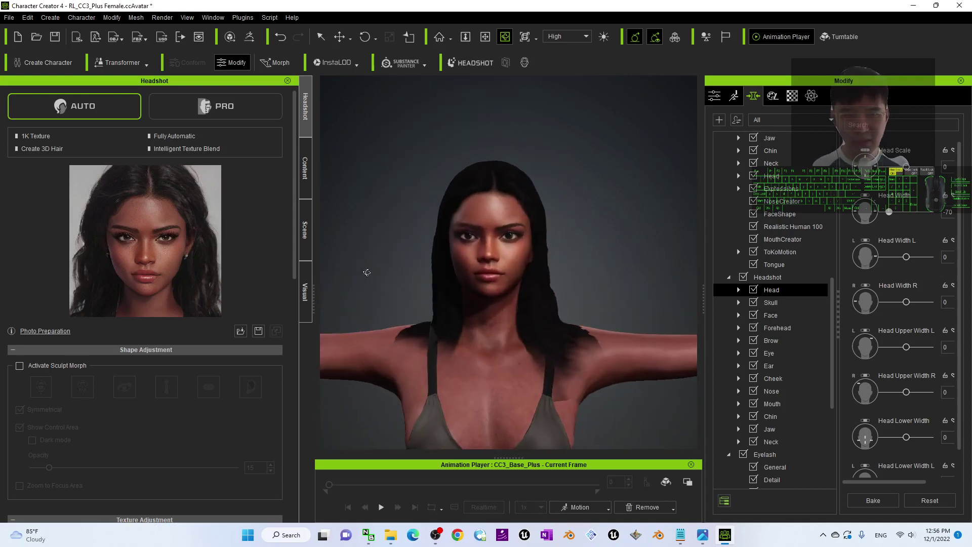
{"action": "right_click_drag", "start_coordinate": [638, 280], "coordinate": [656, 245]}
{"action": "scroll", "coordinate": [655, 245], "scroll_direction": "down", "scroll_amount": 3}
{"action": "scroll", "coordinate": [572, 262], "scroll_direction": "down", "scroll_amount": 3}
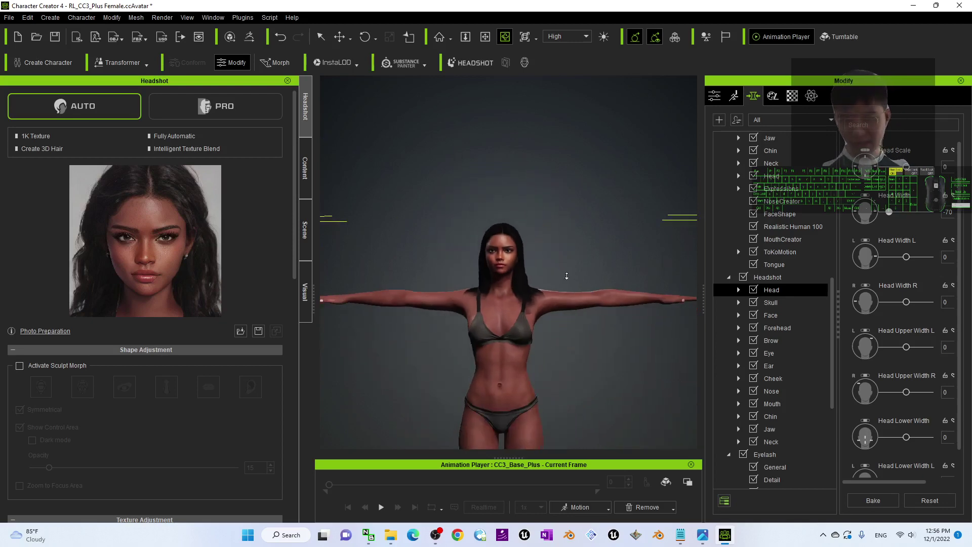
{"action": "mouse_move", "coordinate": [584, 213]}
{"action": "right_mouse_down"}
{"action": "mouse_move", "coordinate": [389, 246]}
{"action": "mouse_move", "coordinate": [583, 223]}
{"action": "right_mouse_up"}
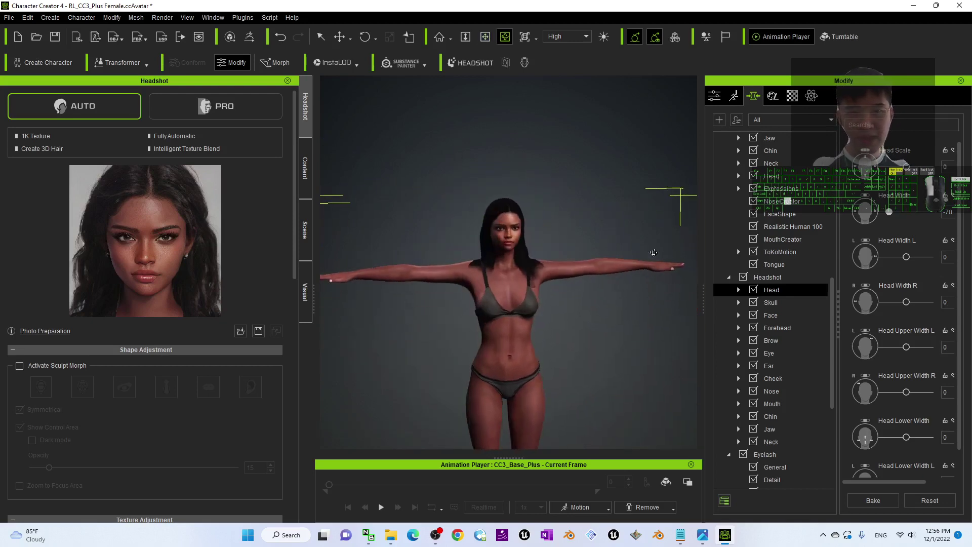
{"action": "scroll", "coordinate": [597, 208], "scroll_direction": "up", "scroll_amount": 5}
{"action": "middle_click_drag", "start_coordinate": [598, 208], "coordinate": [554, 272]}
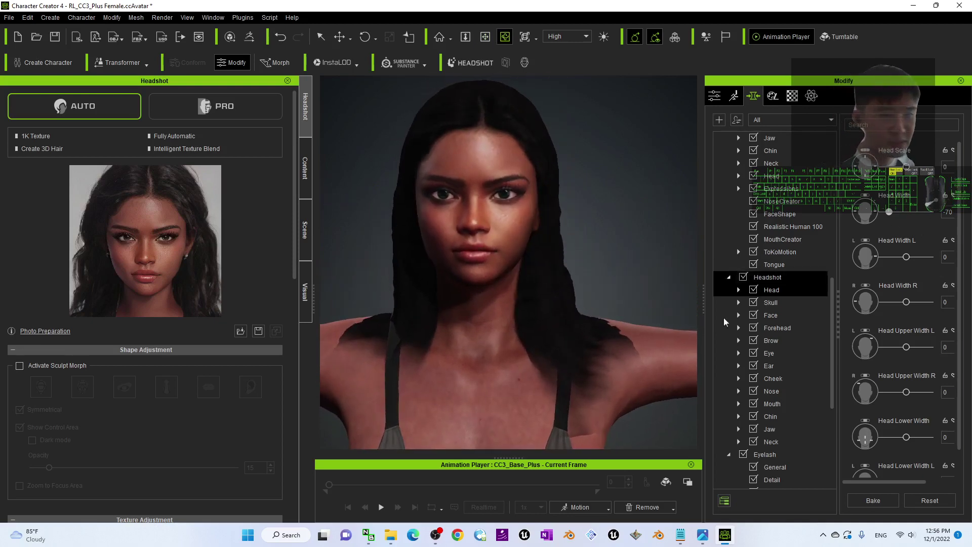
Step: Set the Face Lower Width morph in the Headshot Face category to -70
{"action": "left_click", "coordinate": [771, 315]}
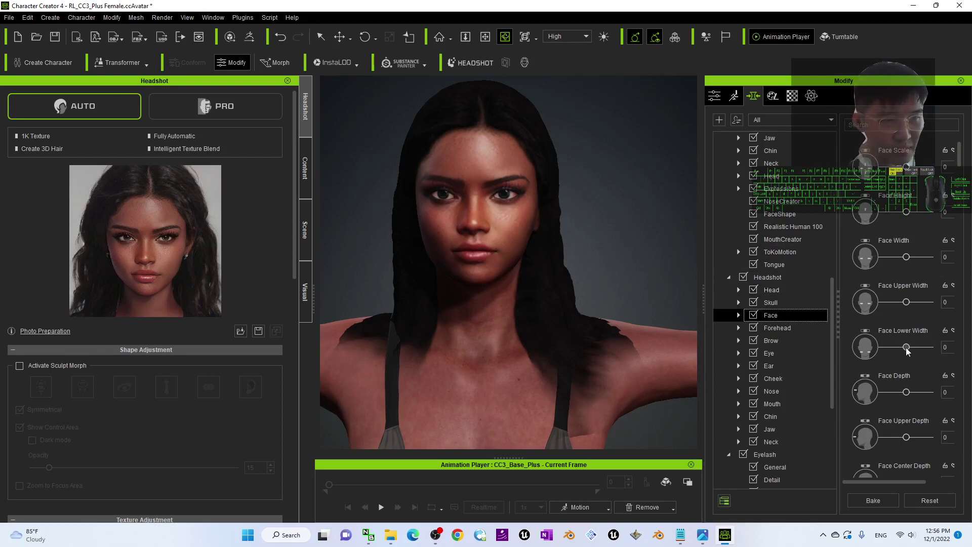
{"action": "mouse_move", "coordinate": [907, 349]}
{"action": "left_mouse_down"}
{"action": "mouse_move", "coordinate": [866, 352]}
{"action": "mouse_move", "coordinate": [904, 351]}
{"action": "mouse_move", "coordinate": [889, 351]}
{"action": "left_mouse_up"}
{"action": "scroll", "coordinate": [563, 350], "scroll_direction": "up", "scroll_amount": 2}
{"action": "key", "text": "x"}
{"action": "left_click_drag", "start_coordinate": [444, 270], "coordinate": [478, 298]}
{"action": "key", "text": "c"}
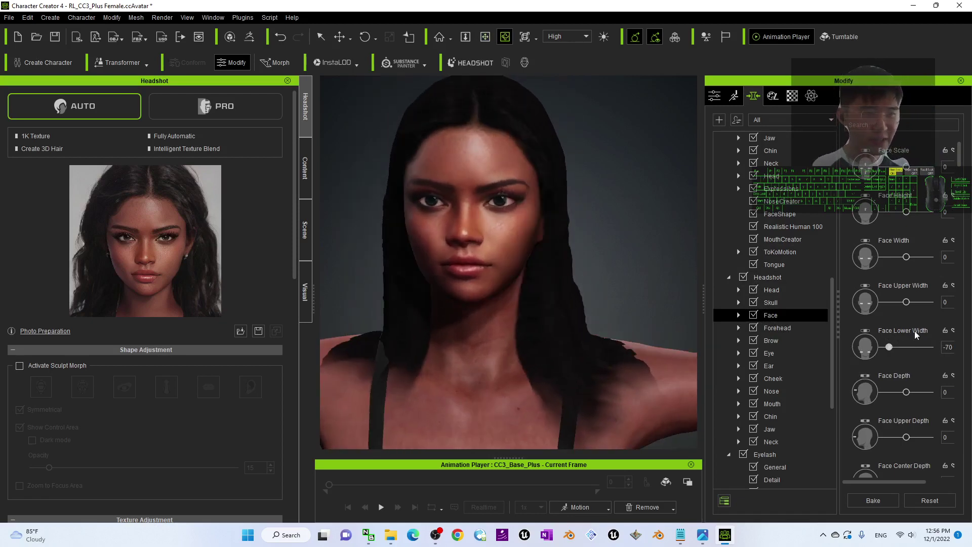
Step: Set the Headshot Head Width morph to 10 and the Face Width morph to -27
{"action": "left_click", "coordinate": [772, 290]}
{"action": "mouse_move", "coordinate": [906, 212]}
{"action": "left_mouse_down"}
{"action": "mouse_move", "coordinate": [890, 212]}
{"action": "mouse_move", "coordinate": [911, 214]}
{"action": "left_mouse_up"}
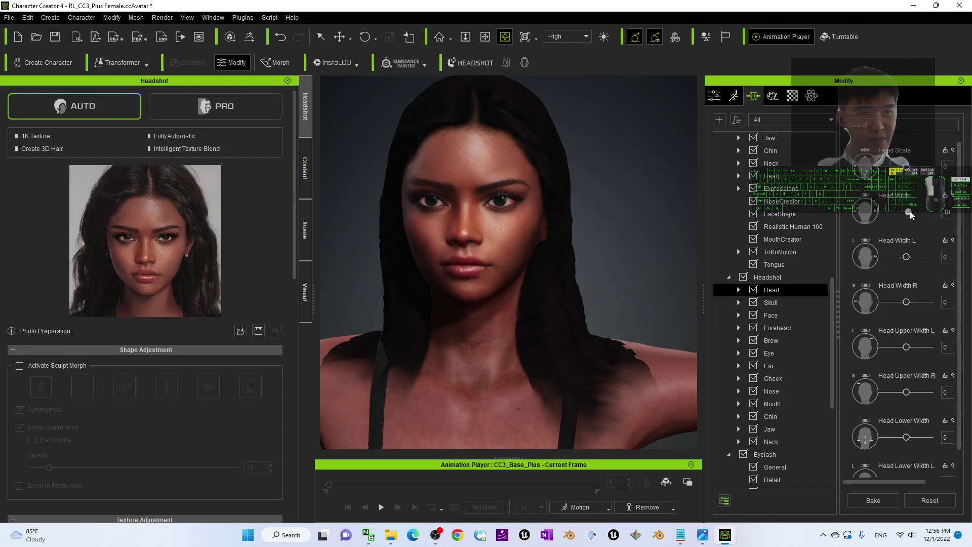
{"action": "left_click", "coordinate": [771, 316]}
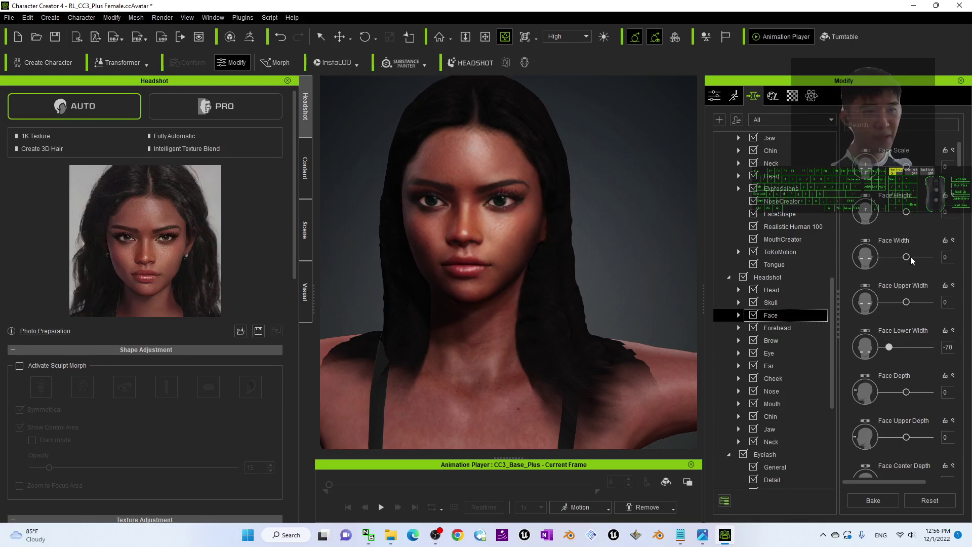
{"action": "left_click_drag", "start_coordinate": [907, 257], "coordinate": [899, 257]}
{"action": "scroll", "coordinate": [461, 279], "scroll_direction": "down", "scroll_amount": 5}
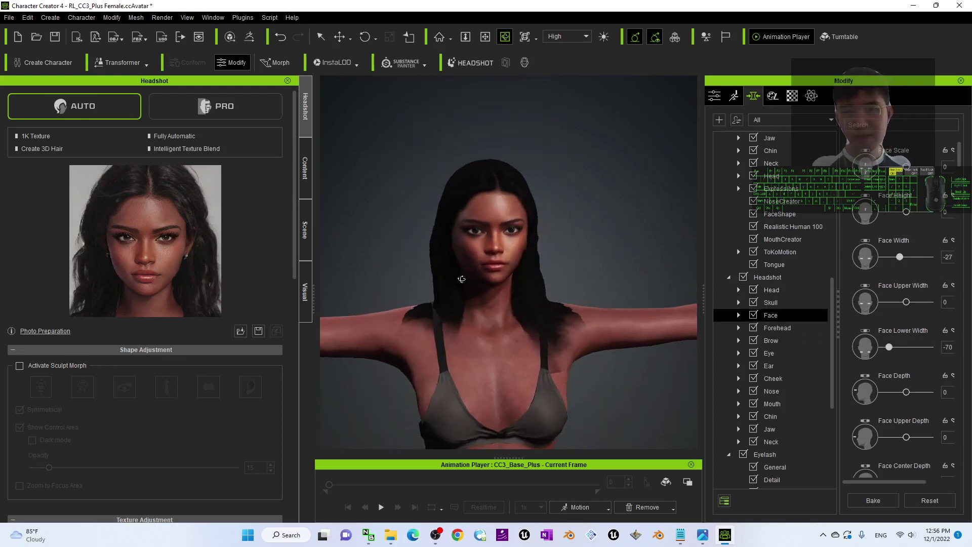
{"action": "scroll", "coordinate": [461, 280], "scroll_direction": "up", "scroll_amount": 5}
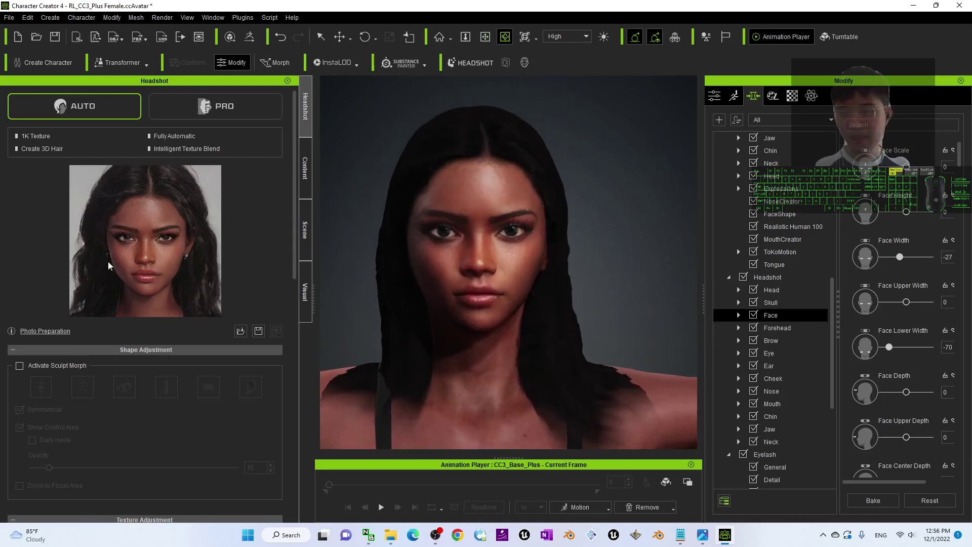
{"action": "scroll", "coordinate": [654, 353], "scroll_direction": "down", "scroll_amount": 6}
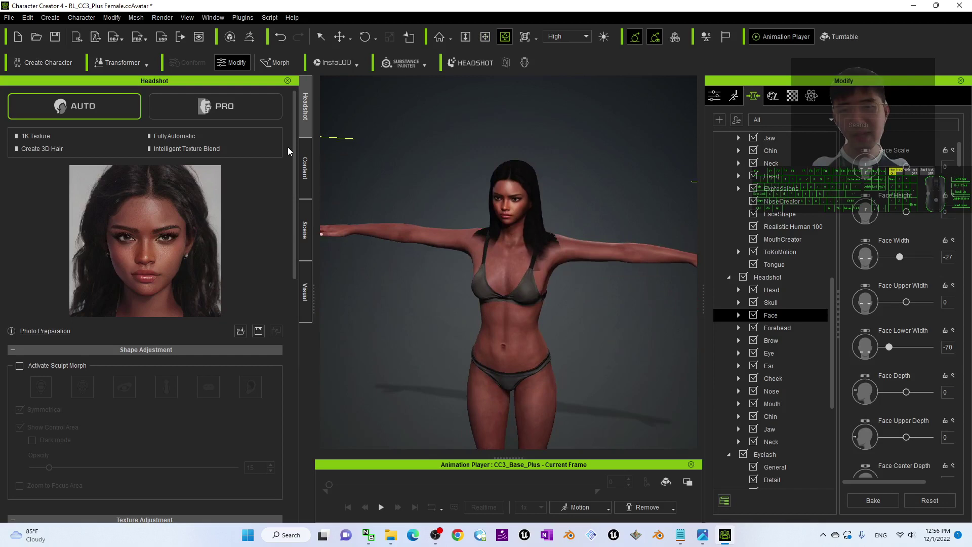
Step: Dress the character in the Crop T-shirts_A2 shirt and the Denim shorts from the cloth library
{"action": "left_click", "coordinate": [305, 167]}
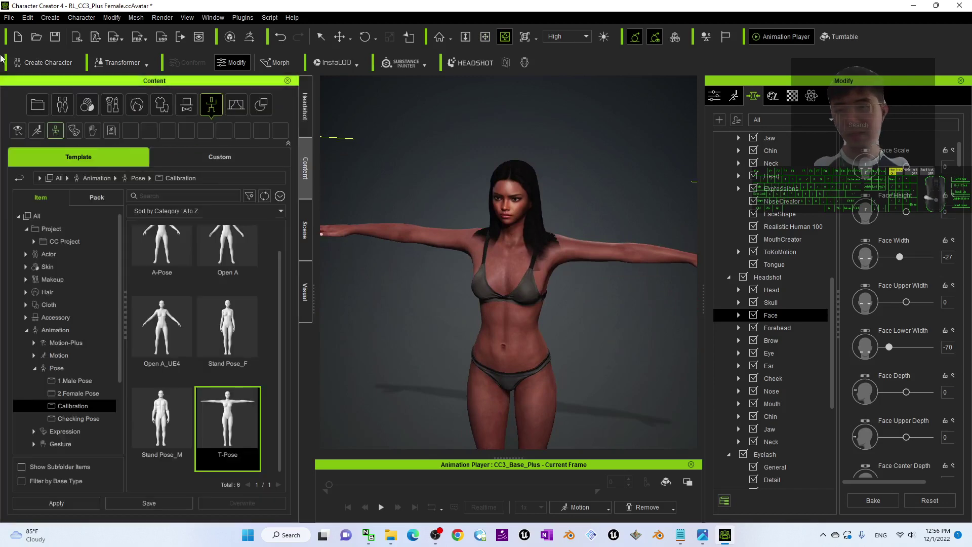
{"action": "left_click", "coordinate": [162, 104]}
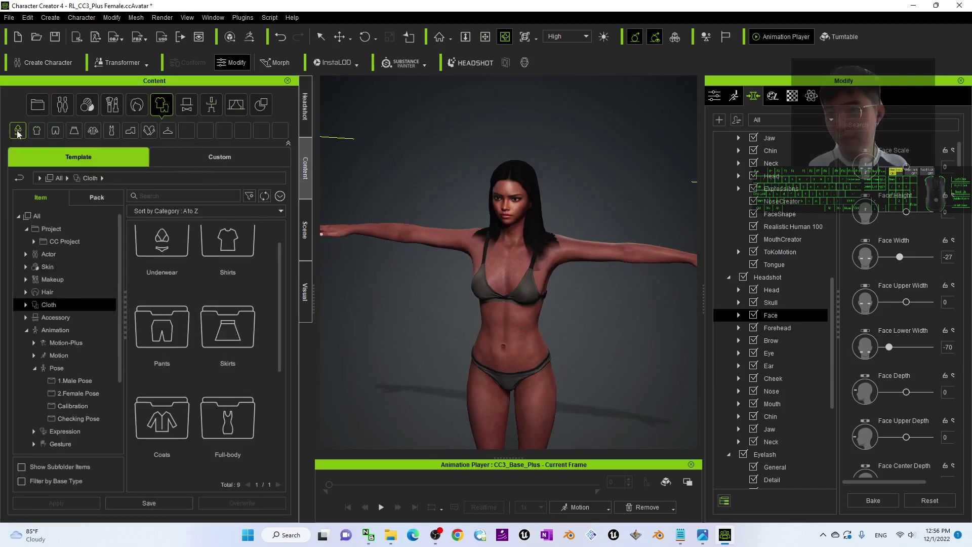
{"action": "left_click", "coordinate": [36, 132]}
{"action": "left_click_drag", "start_coordinate": [281, 260], "coordinate": [284, 305]}
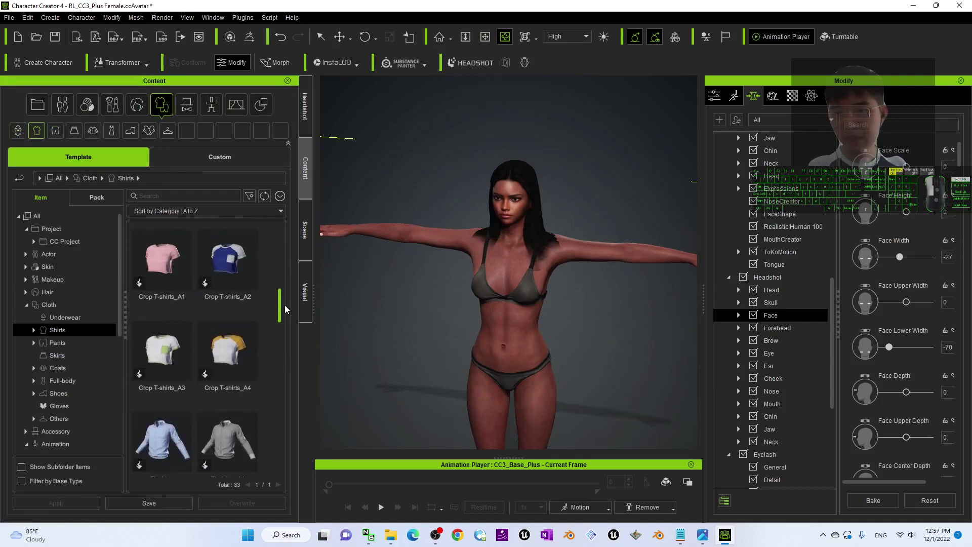
{"action": "double_click", "coordinate": [246, 286]}
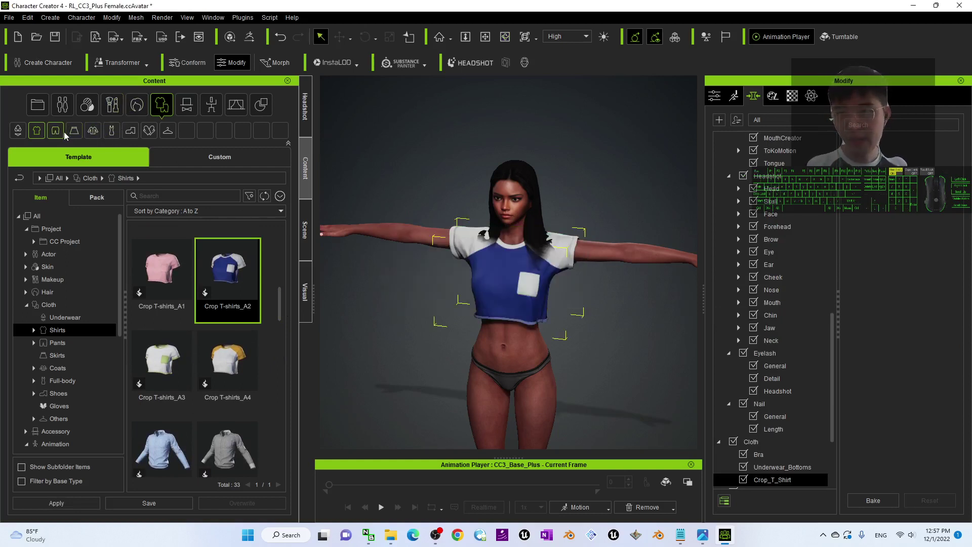
{"action": "left_click_drag", "start_coordinate": [282, 373], "coordinate": [286, 268]}
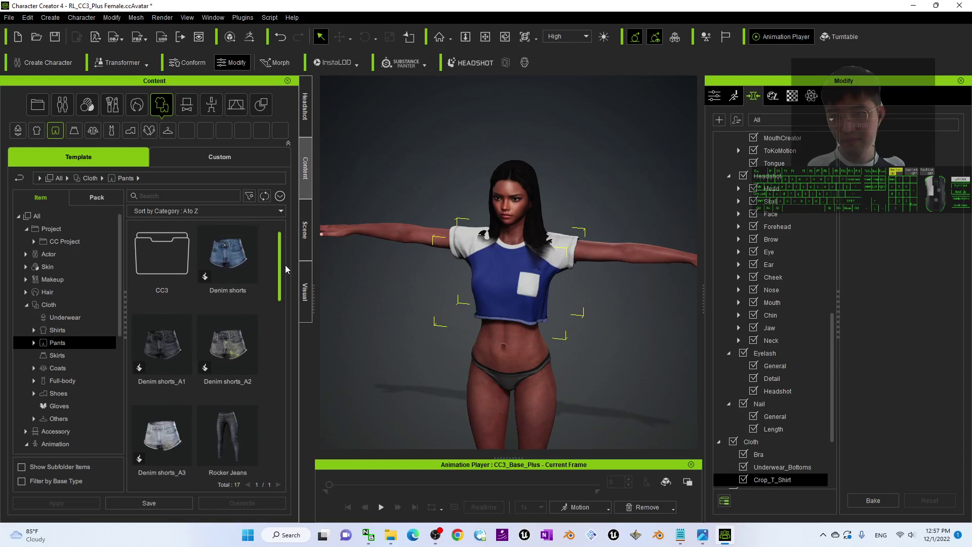
{"action": "double_click", "coordinate": [223, 255]}
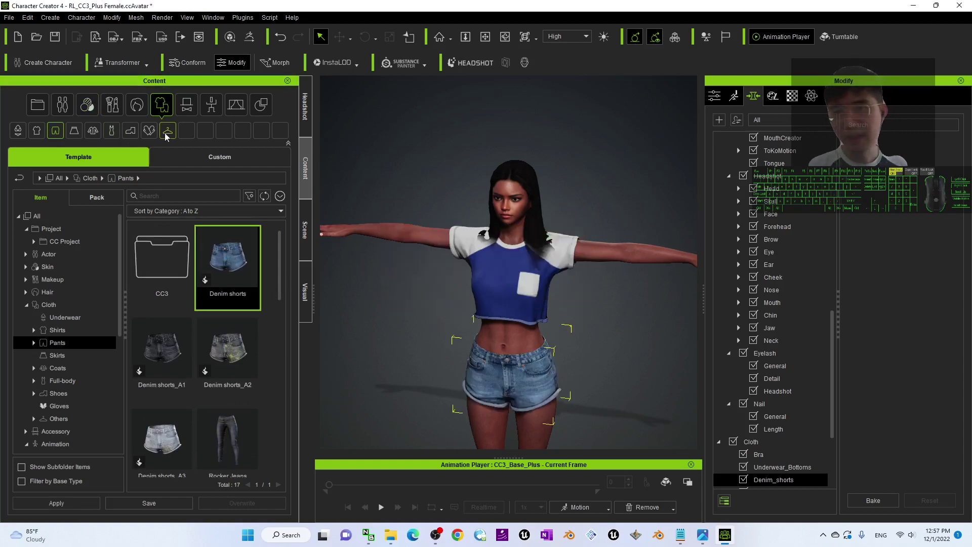
Step: Put the Canvas Shoes_A2 shoes on the character and check the full outfit from the front
{"action": "left_click", "coordinate": [134, 133]}
{"action": "scroll", "coordinate": [283, 267], "scroll_direction": "down", "scroll_amount": 1}
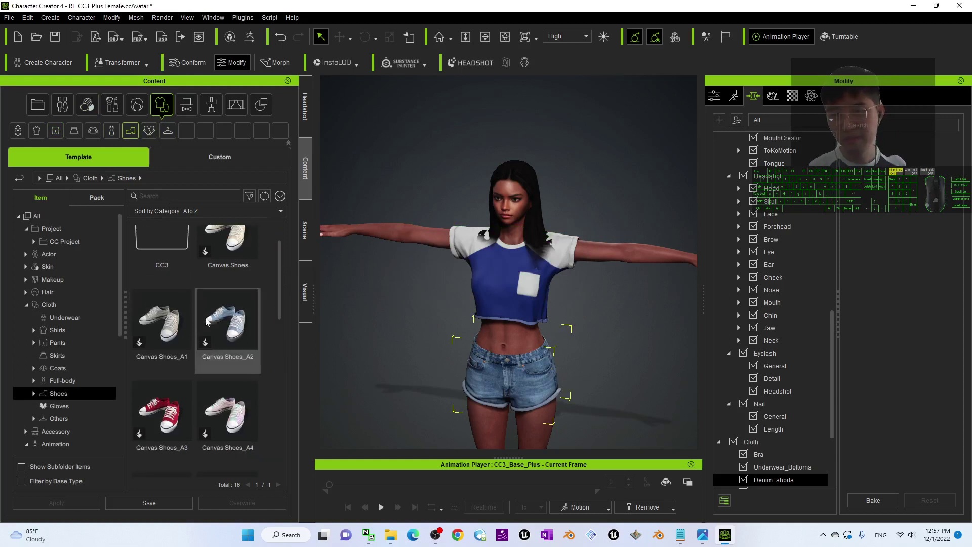
{"action": "double_click", "coordinate": [228, 329]}
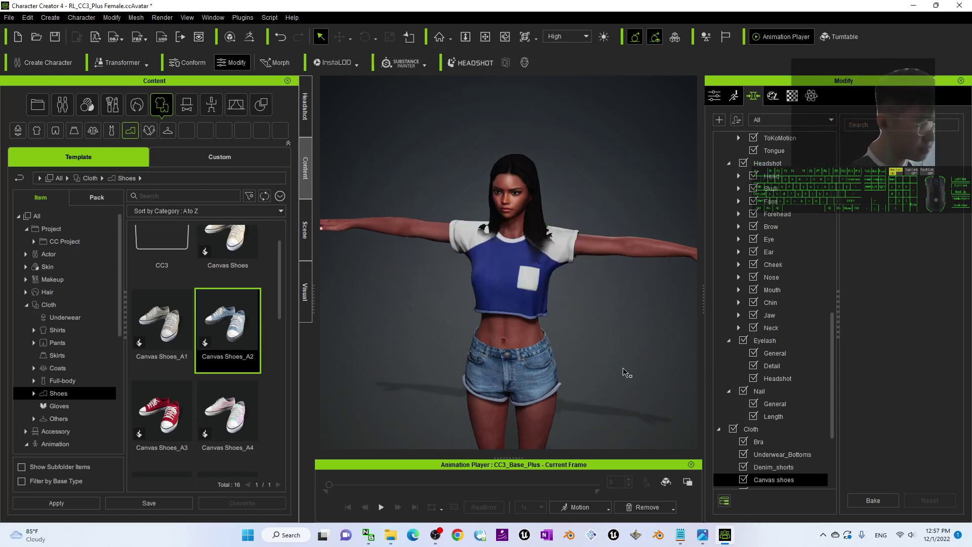
{"action": "scroll", "coordinate": [534, 327], "scroll_direction": "down", "scroll_amount": 3}
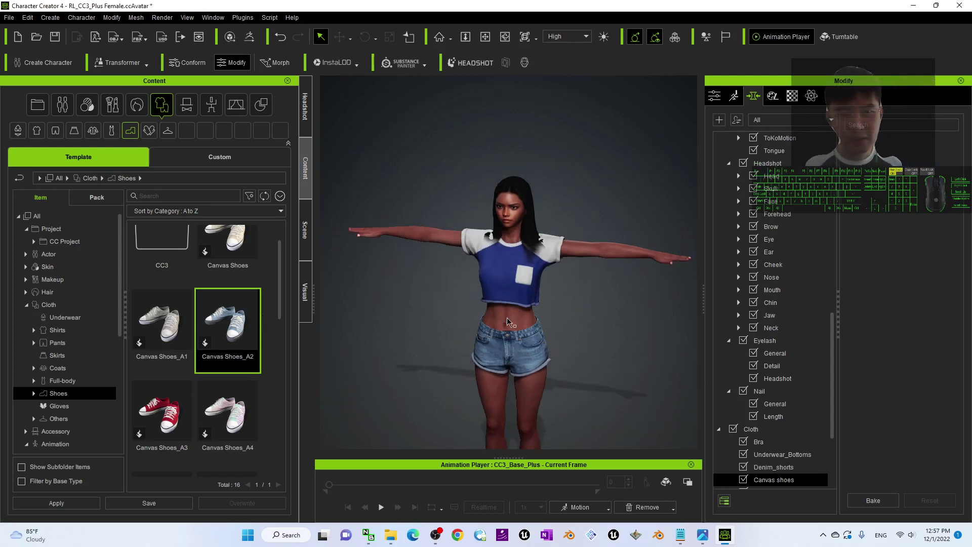
{"action": "left_click_drag", "start_coordinate": [570, 340], "coordinate": [608, 284]}
{"action": "key", "text": "x"}
{"action": "key", "text": "c"}
{"action": "left_click_drag", "start_coordinate": [608, 284], "coordinate": [653, 283]}
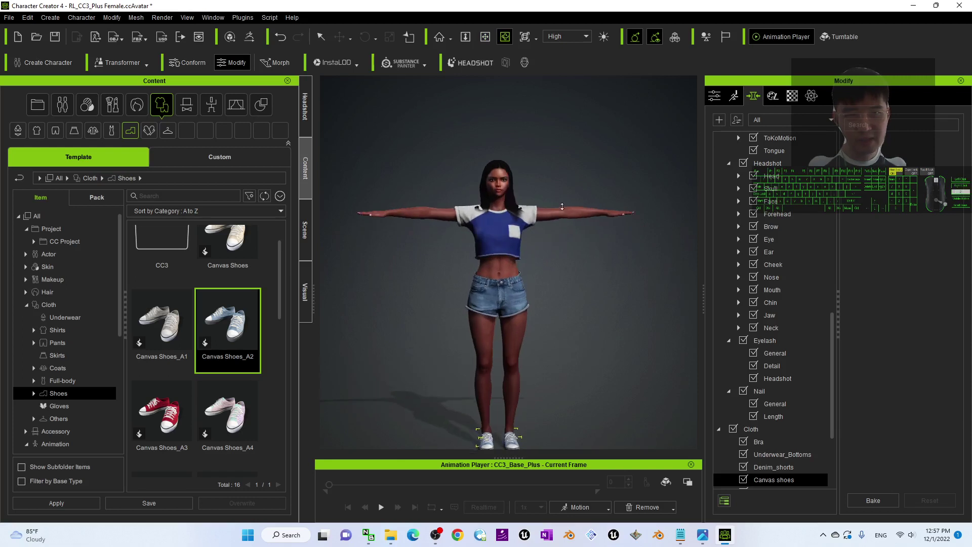
{"action": "scroll", "coordinate": [574, 234], "scroll_direction": "up", "scroll_amount": 5}
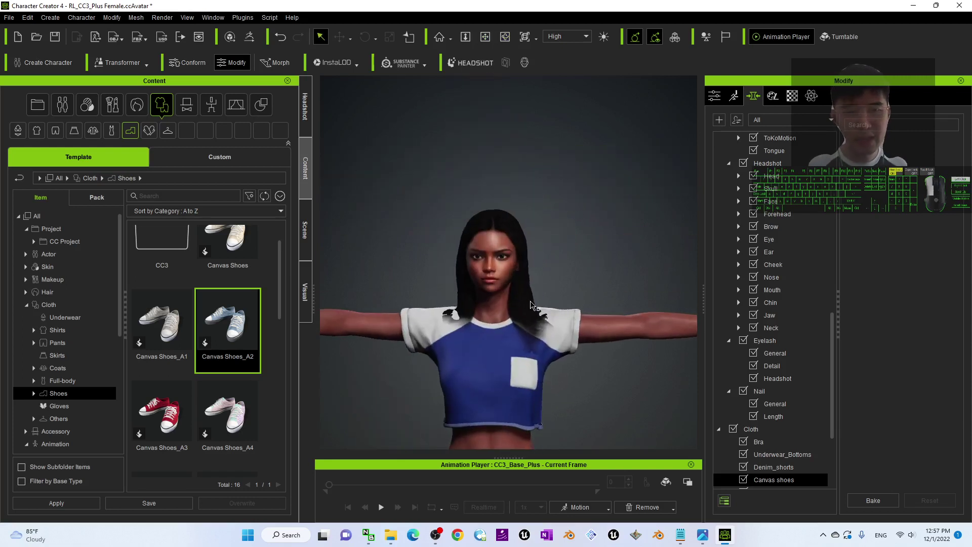
Step: Calculate the collision of the Haircut hair in its Conform settings so it fits over the T-shirt
{"action": "left_click", "coordinate": [530, 301]}
{"action": "key", "text": "c"}
{"action": "left_click_drag", "start_coordinate": [454, 319], "coordinate": [477, 322]}
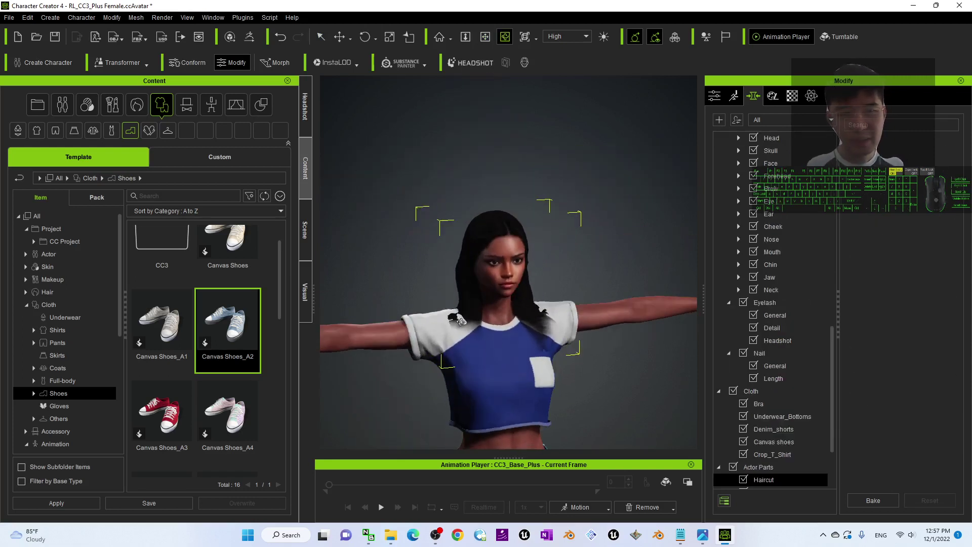
{"action": "left_click", "coordinate": [713, 99]}
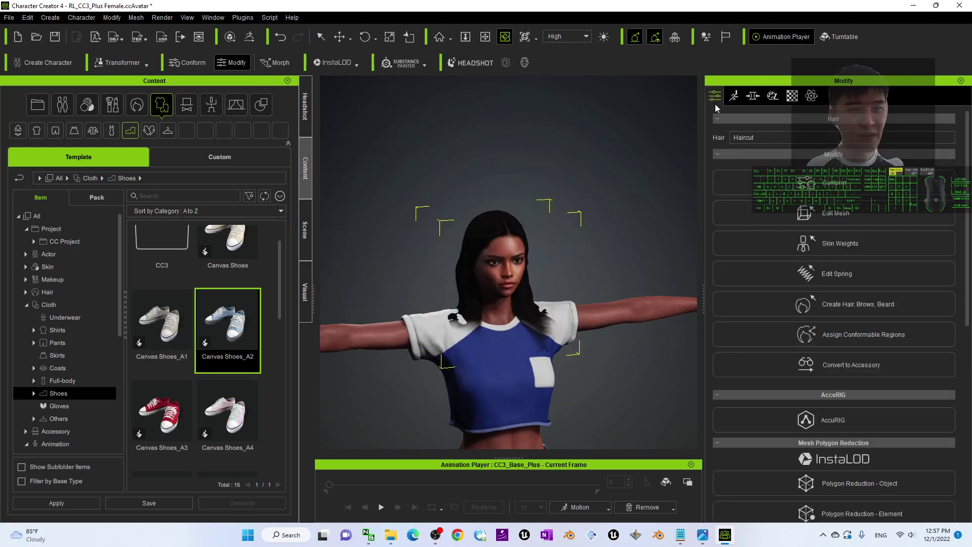
{"action": "left_click", "coordinate": [821, 190]}
{"action": "left_click", "coordinate": [835, 321]}
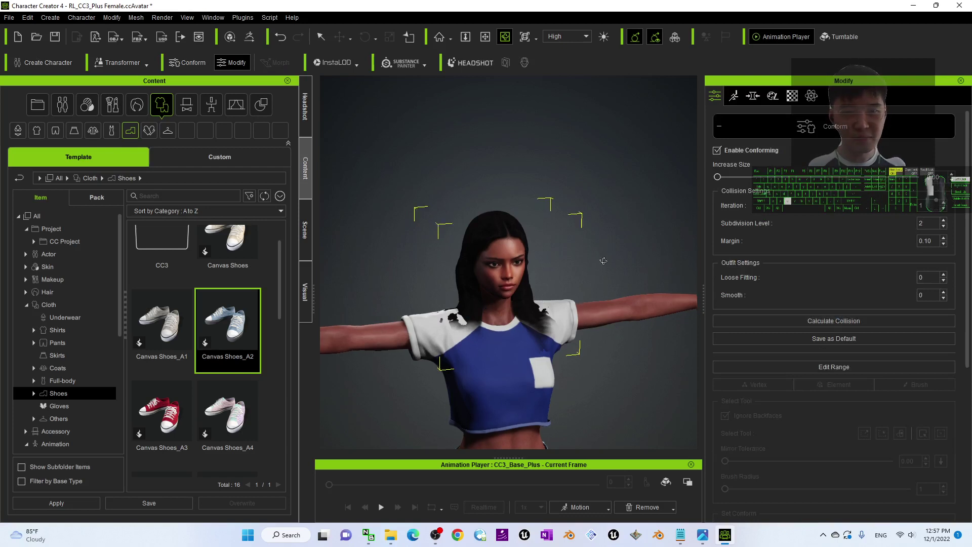
Step: Examine the hair and the full outfit on the character from several angles
{"action": "left_click", "coordinate": [617, 275]}
{"action": "scroll", "coordinate": [607, 279], "scroll_direction": "down", "scroll_amount": 2}
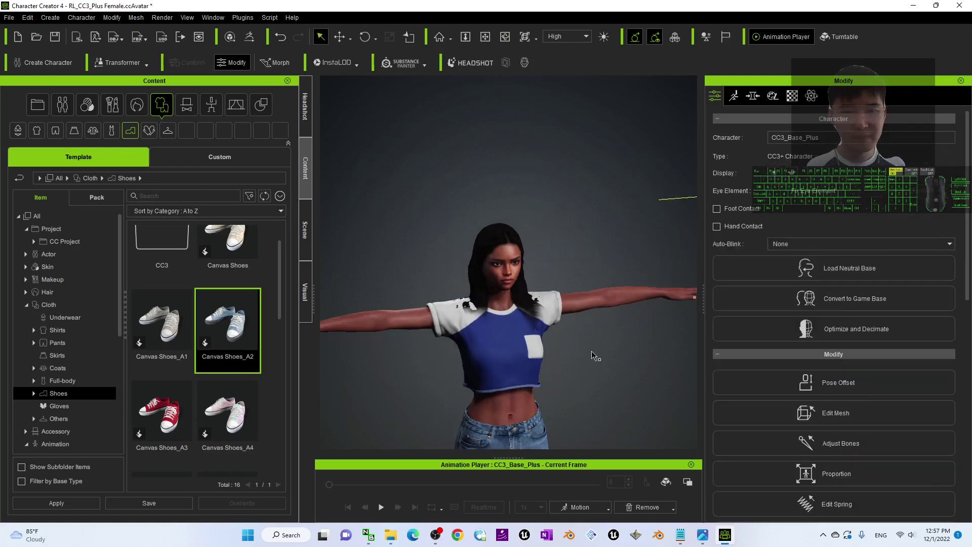
{"action": "key", "text": "x"}
{"action": "left_click_drag", "start_coordinate": [593, 354], "coordinate": [481, 306]}
{"action": "key", "text": "c"}
{"action": "left_click_drag", "start_coordinate": [623, 308], "coordinate": [448, 324]}
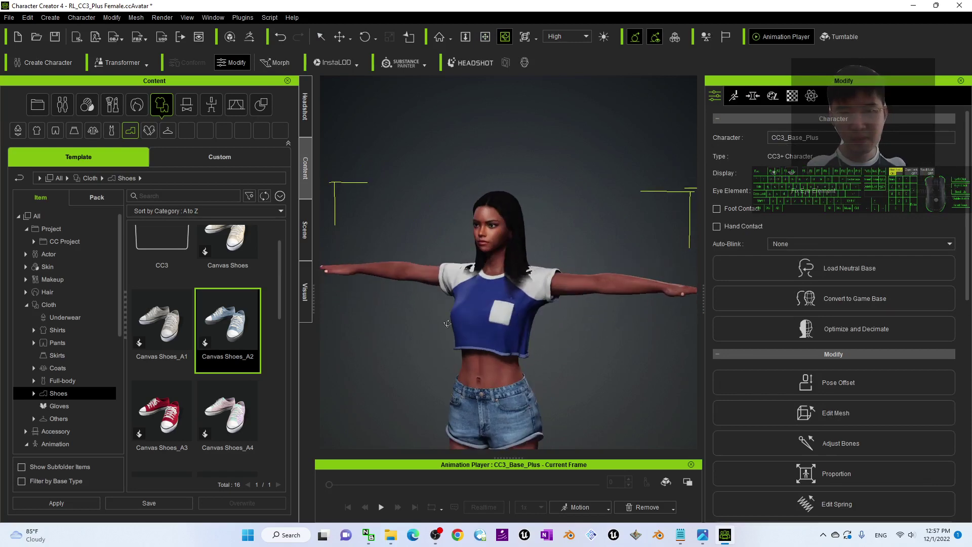
{"action": "scroll", "coordinate": [537, 322], "scroll_direction": "down", "scroll_amount": 2}
{"action": "key", "text": "x"}
{"action": "left_click_drag", "start_coordinate": [536, 321], "coordinate": [550, 304]}
{"action": "key", "text": "c"}
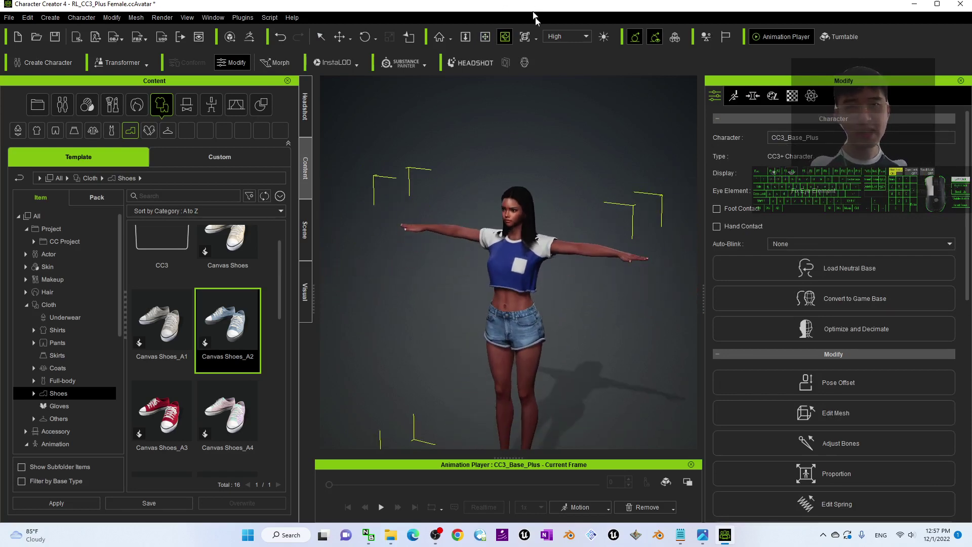
Step: Minimize the cover image and save the project to the Desktop as RL_CC3_Plus Female.ccProject
{"action": "left_click_drag", "start_coordinate": [534, 8], "coordinate": [612, 71]}
{"action": "scroll", "coordinate": [550, 330], "scroll_direction": "down", "scroll_amount": 2}
{"action": "right_click_drag", "start_coordinate": [550, 331], "coordinate": [599, 299]}
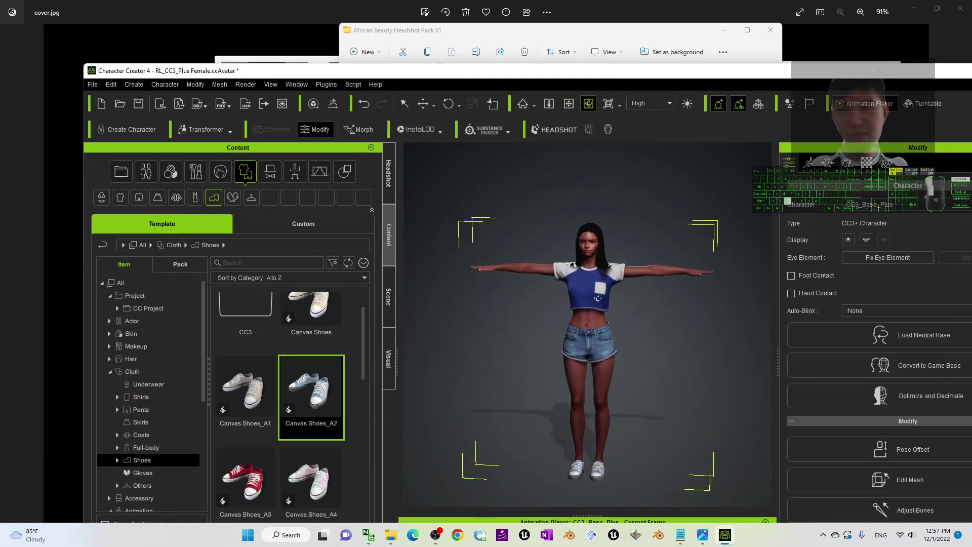
{"action": "left_click", "coordinate": [914, 8]}
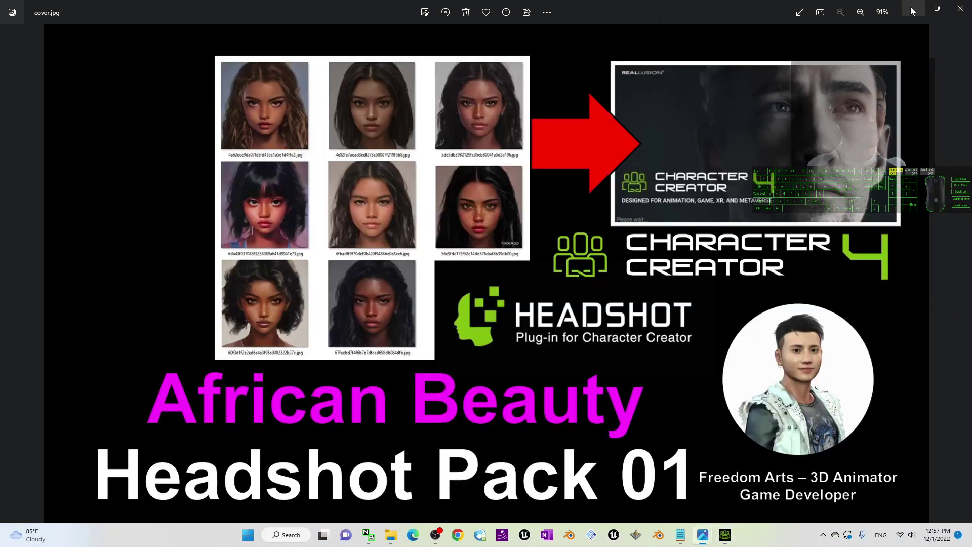
{"action": "left_click", "coordinate": [93, 84]}
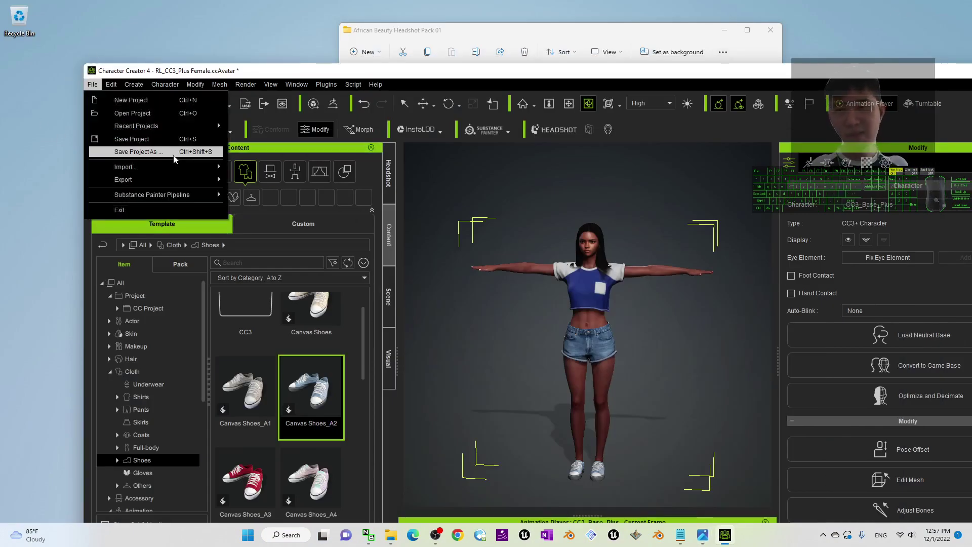
{"action": "left_click", "coordinate": [168, 155]}
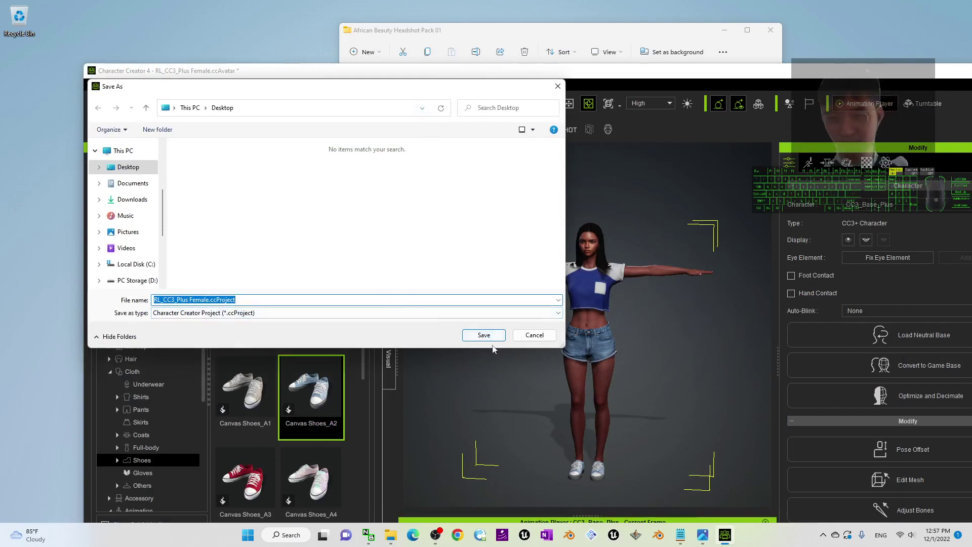
{"action": "left_click", "coordinate": [481, 335]}
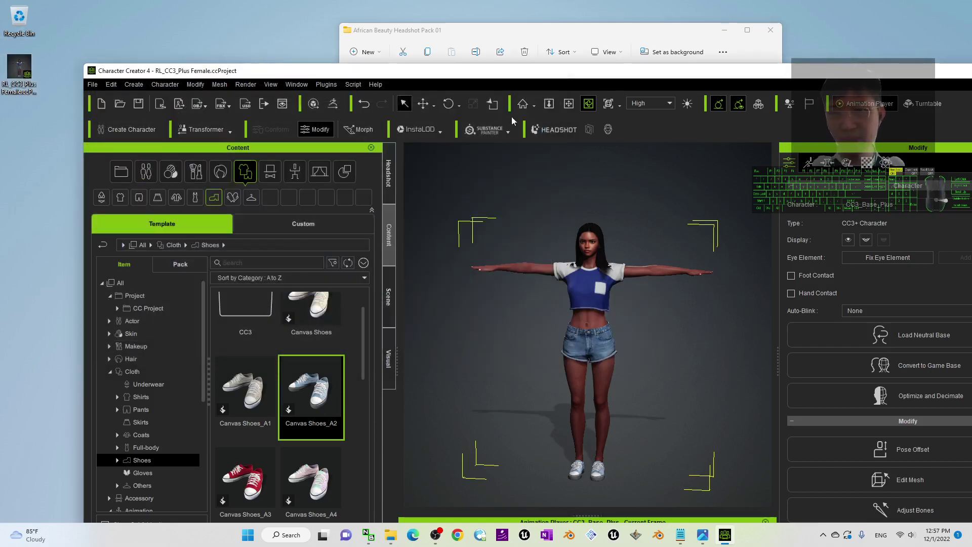
{"action": "left_click", "coordinate": [92, 85]}
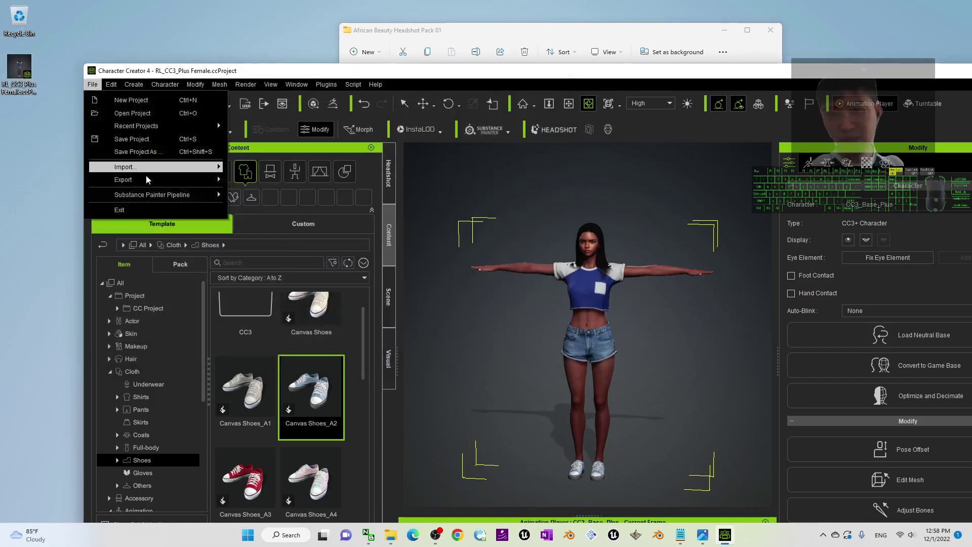
{"action": "mouse_move", "coordinate": [148, 179]}
{"action": "mouse_move", "coordinate": [265, 231]}
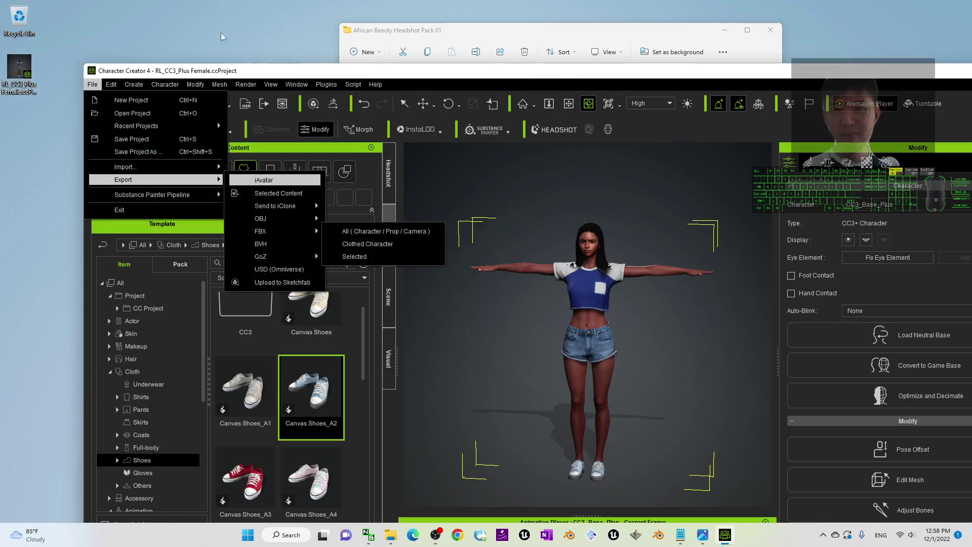
{"action": "left_click", "coordinate": [97, 86]}
Step: Start an FBX export of the selected character and set the target tool preset to Unreal
{"action": "left_click", "coordinate": [92, 85]}
{"action": "mouse_move", "coordinate": [152, 179]}
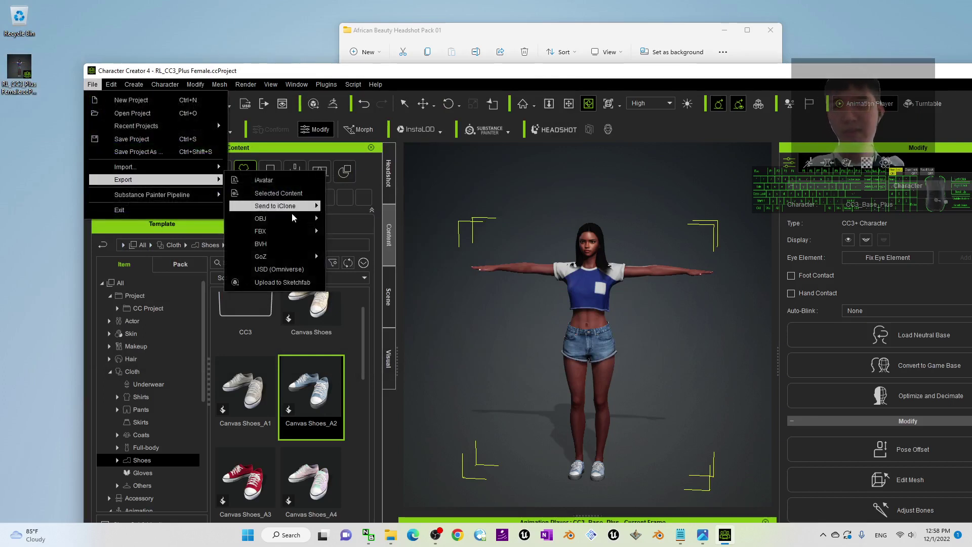
{"action": "mouse_move", "coordinate": [273, 231]}
{"action": "left_click", "coordinate": [370, 258]}
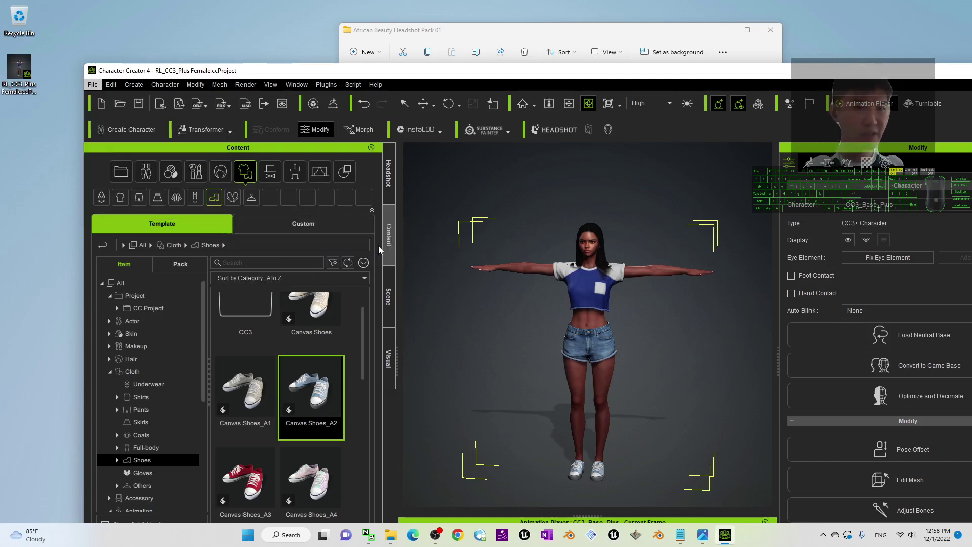
{"action": "left_click", "coordinate": [290, 105]}
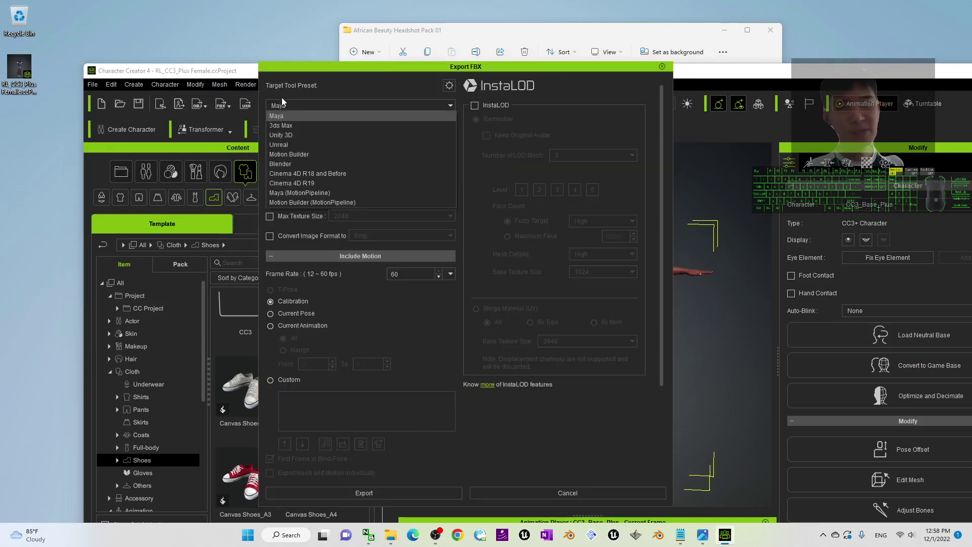
{"action": "left_click", "coordinate": [293, 118]}
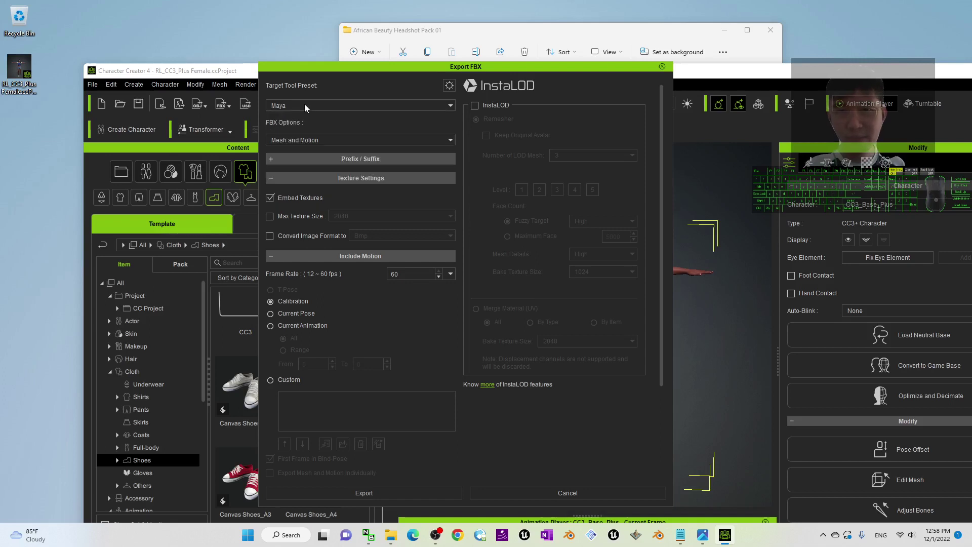
{"action": "left_click", "coordinate": [305, 104]}
{"action": "left_click", "coordinate": [290, 142]}
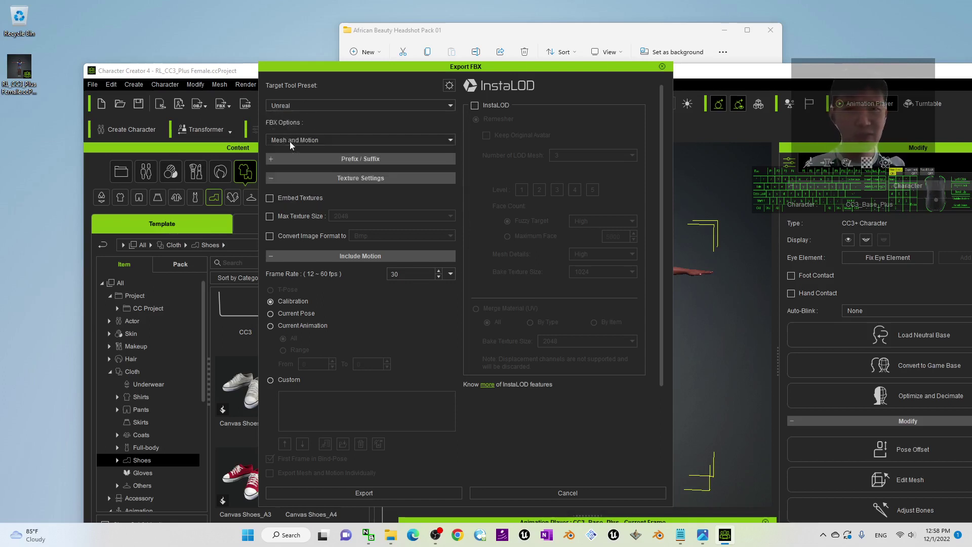
{"action": "left_click", "coordinate": [301, 105]}
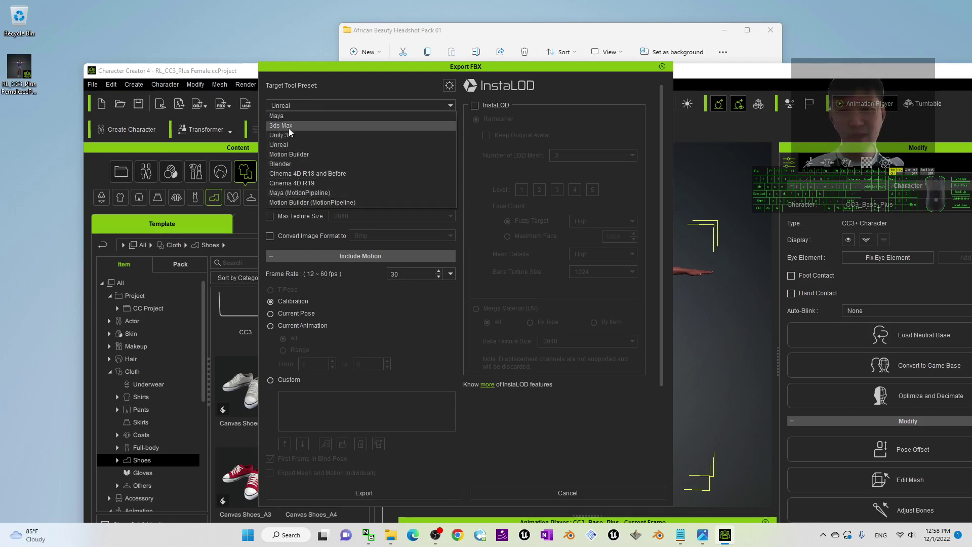
{"action": "left_click", "coordinate": [283, 143]}
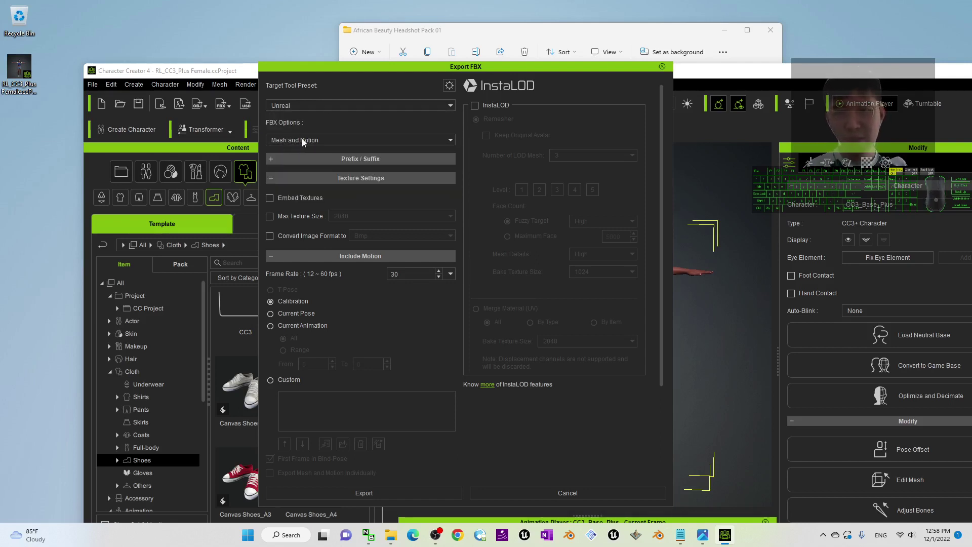
Step: Export the FBX with the Mesh and Motion option and the Calibration motion, accepting the re-import notice
{"action": "left_click", "coordinate": [303, 139]}
{"action": "left_click", "coordinate": [340, 123]}
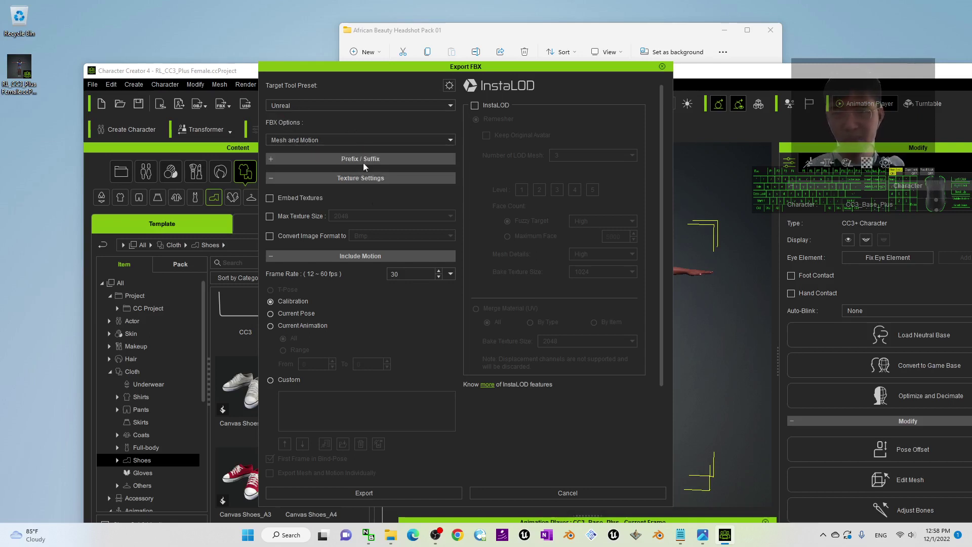
{"action": "left_click", "coordinate": [284, 316]}
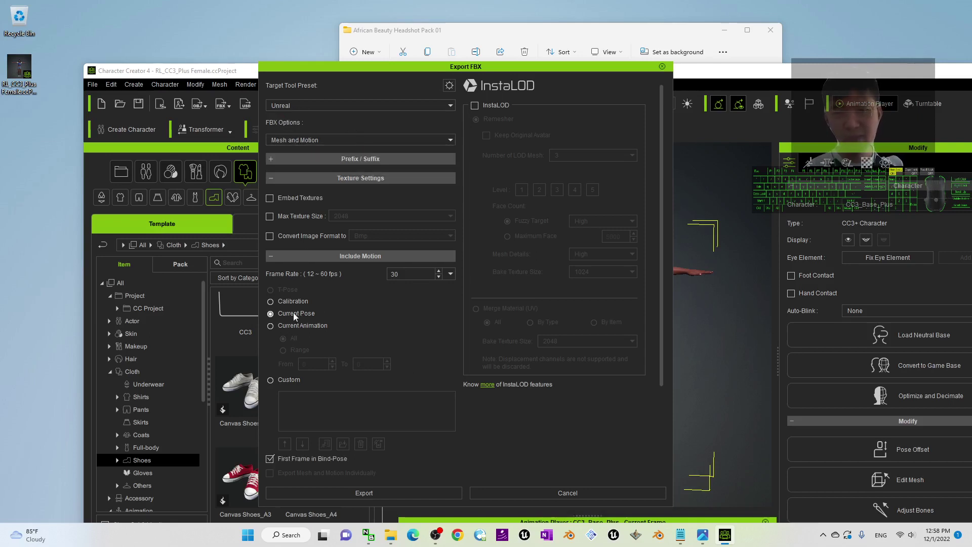
{"action": "left_click", "coordinate": [355, 493]}
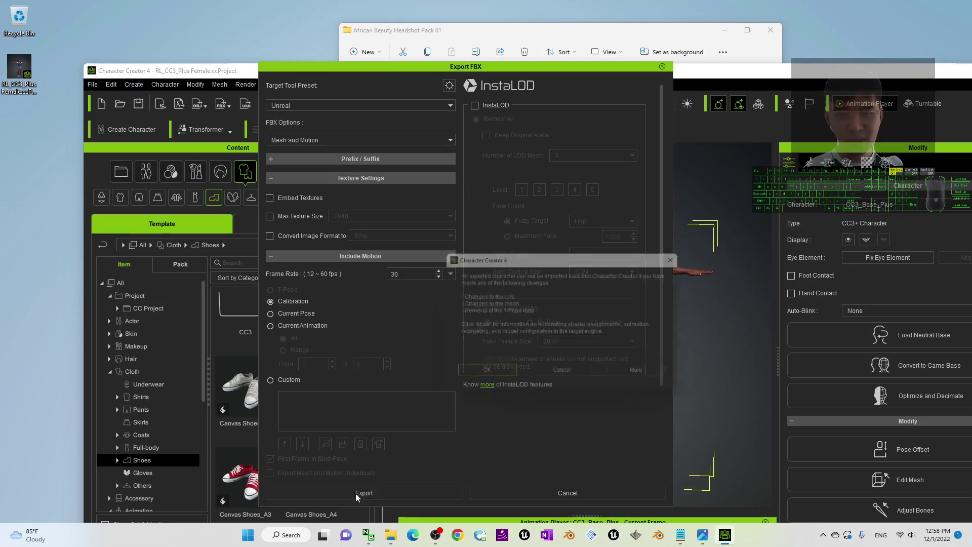
{"action": "left_click", "coordinate": [509, 375]}
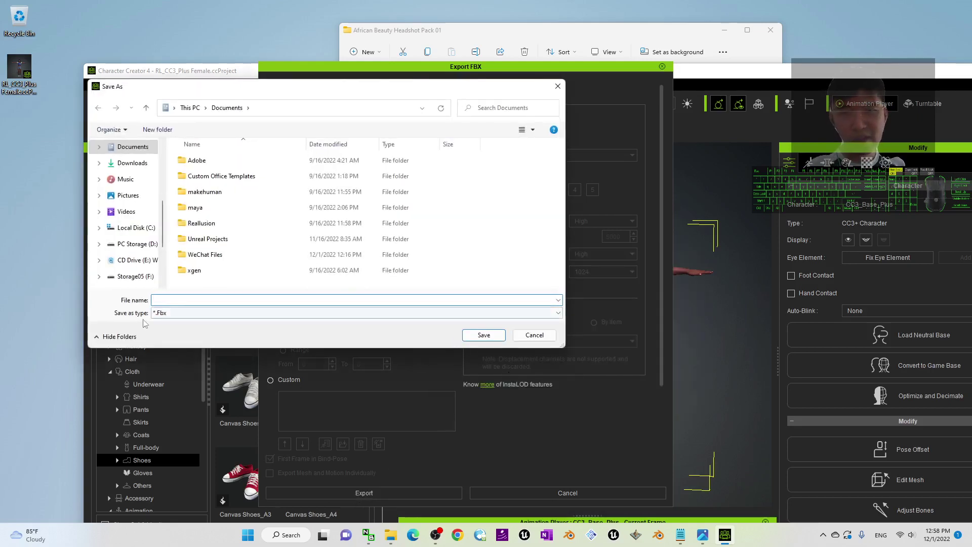
Step: Save the FBX file to the Desktop as african female 01
{"action": "scroll", "coordinate": [163, 228], "scroll_direction": "up", "scroll_amount": 5}
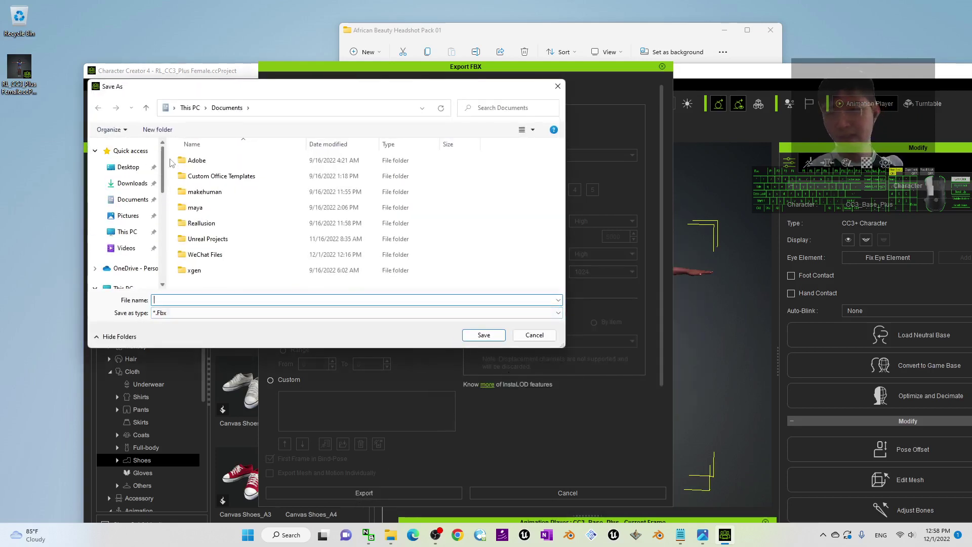
{"action": "left_click", "coordinate": [128, 167]}
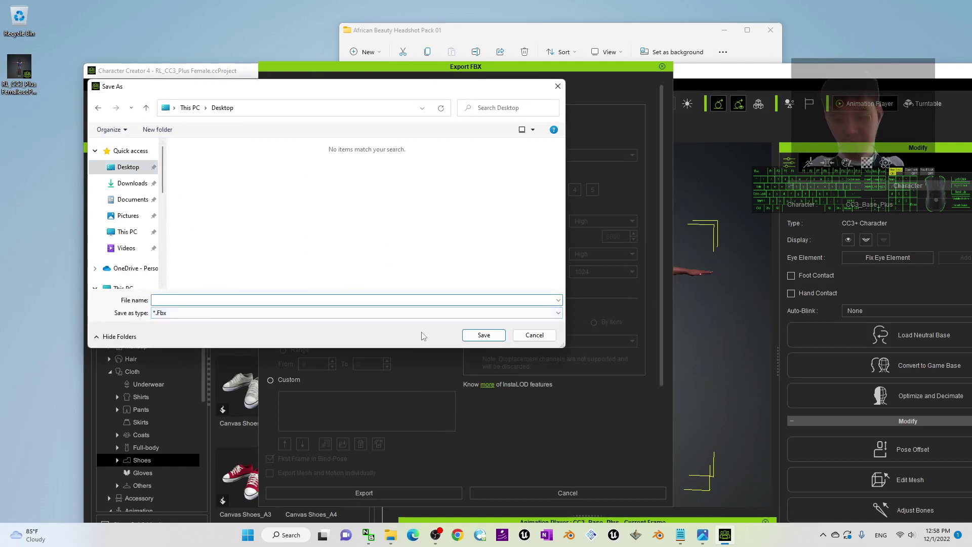
{"action": "type", "text": "african female 01"}
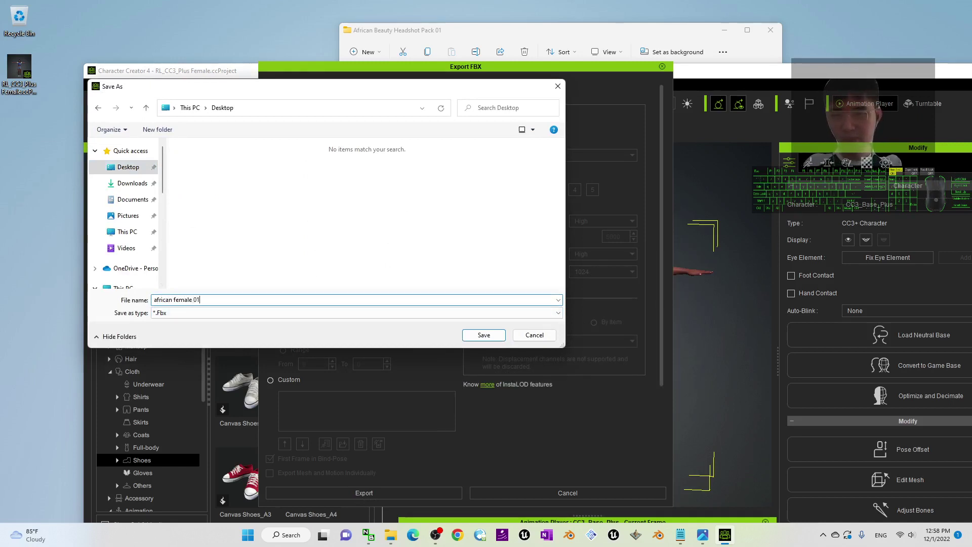
{"action": "key", "text": "Return"}
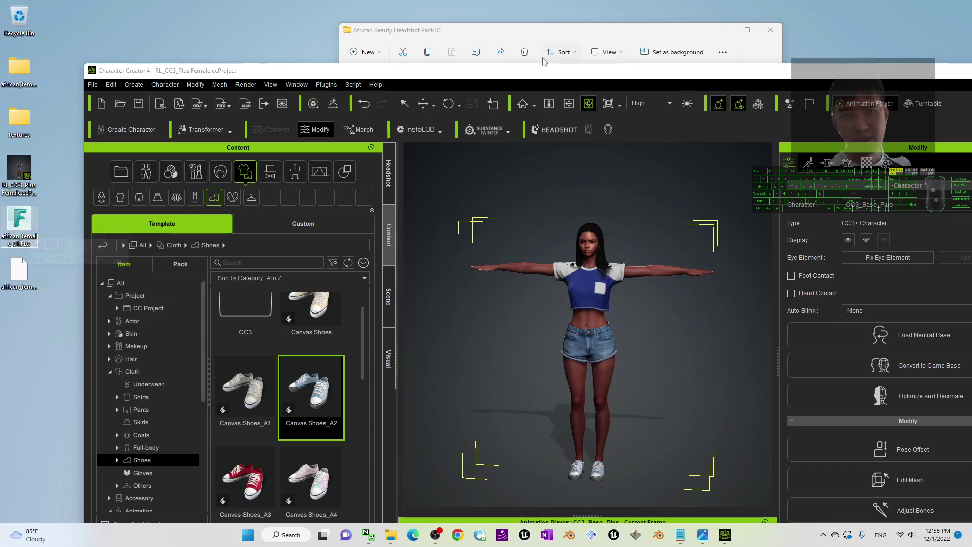
Step: Maximize Character Creator and examine the finished character's face, hair and outfit up close and from a distance
{"action": "left_click_drag", "start_coordinate": [543, 67], "coordinate": [481, 1]}
{"action": "scroll", "coordinate": [590, 264], "scroll_direction": "up", "scroll_amount": 3}
{"action": "scroll", "coordinate": [590, 264], "scroll_direction": "up", "scroll_amount": 3}
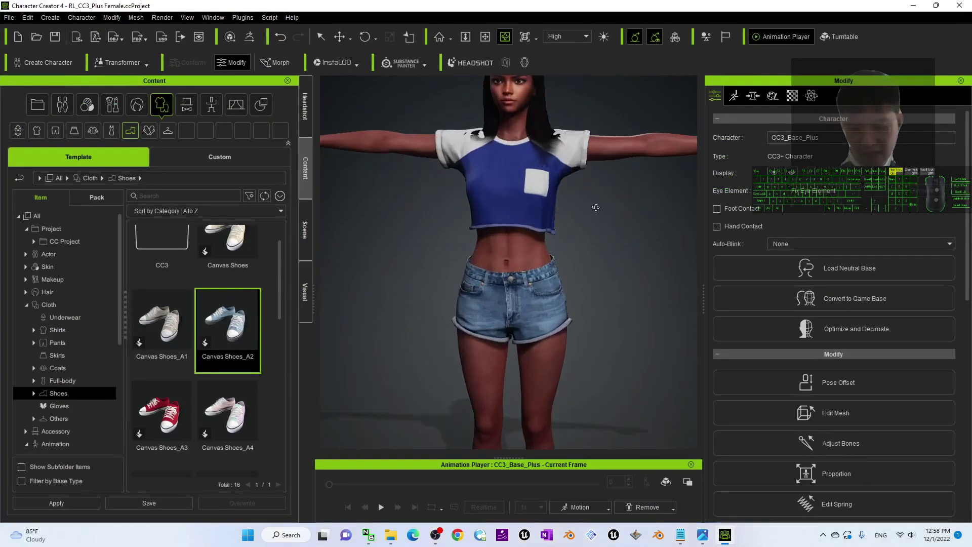
{"action": "middle_click_drag", "start_coordinate": [594, 209], "coordinate": [599, 336]}
{"action": "right_click_drag", "start_coordinate": [599, 337], "coordinate": [554, 239]}
{"action": "scroll", "coordinate": [553, 238], "scroll_direction": "up", "scroll_amount": 5}
{"action": "scroll", "coordinate": [539, 244], "scroll_direction": "down", "scroll_amount": 10}
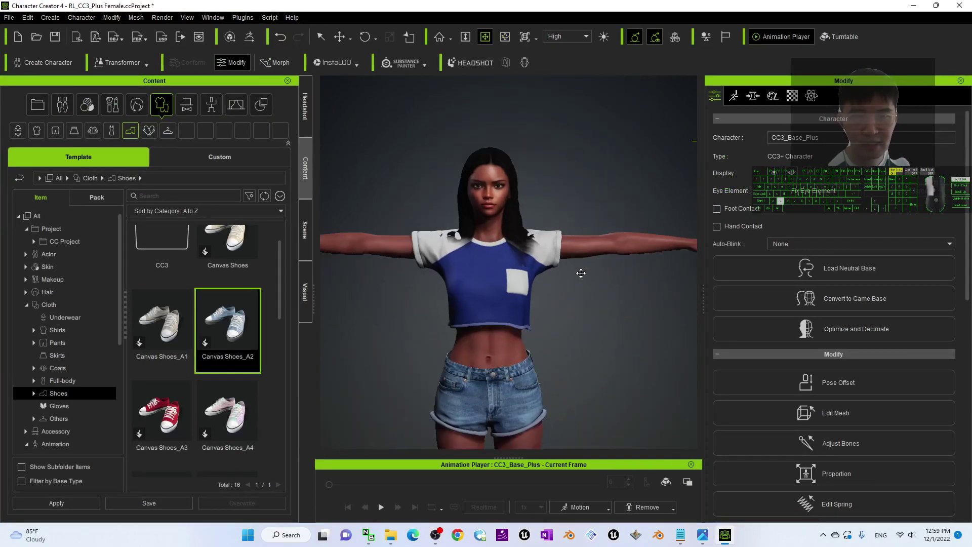
{"action": "key", "text": "c"}
{"action": "left_click_drag", "start_coordinate": [581, 273], "coordinate": [641, 320]}
{"action": "right_click_drag", "start_coordinate": [641, 320], "coordinate": [658, 395]}
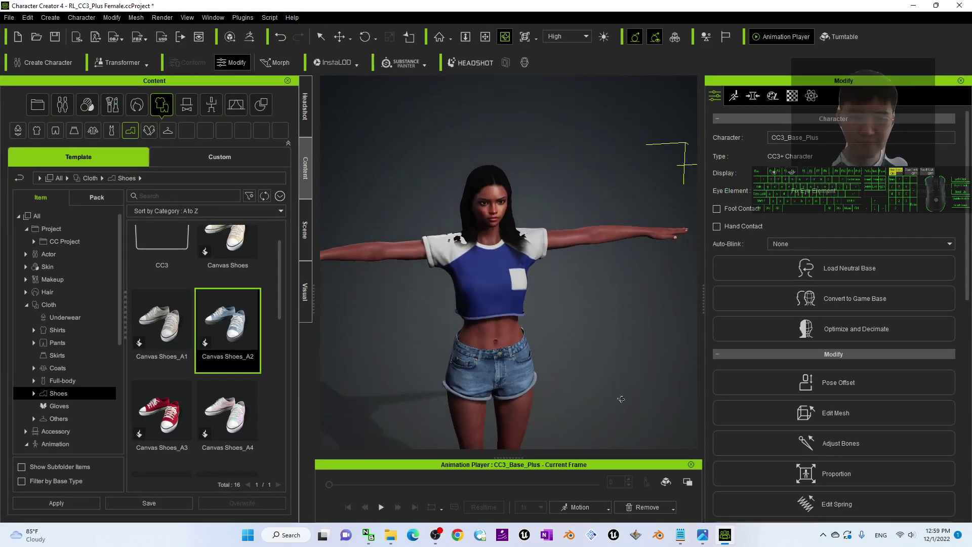
Step: Review the headshot pack's cover.jpg and the download links in Notes.txt, and switch back to Character Creator
{"action": "mouse_move", "coordinate": [703, 535]}
{"action": "left_click", "coordinate": [654, 478]}
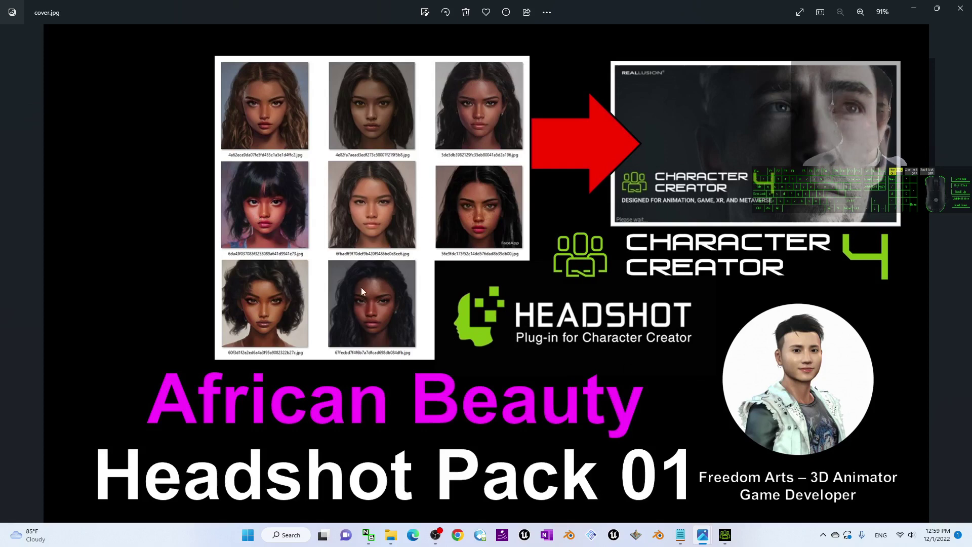
{"action": "left_click", "coordinate": [681, 534]}
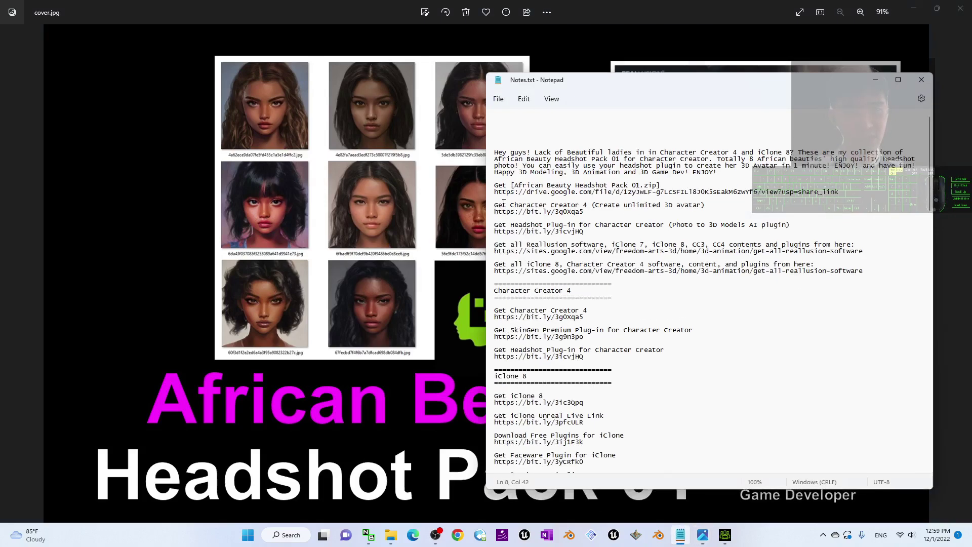
{"action": "mouse_move", "coordinate": [495, 191]}
{"action": "left_mouse_down"}
{"action": "mouse_move", "coordinate": [751, 192]}
{"action": "mouse_move", "coordinate": [495, 191]}
{"action": "left_mouse_up"}
{"action": "left_click", "coordinate": [275, 235]}
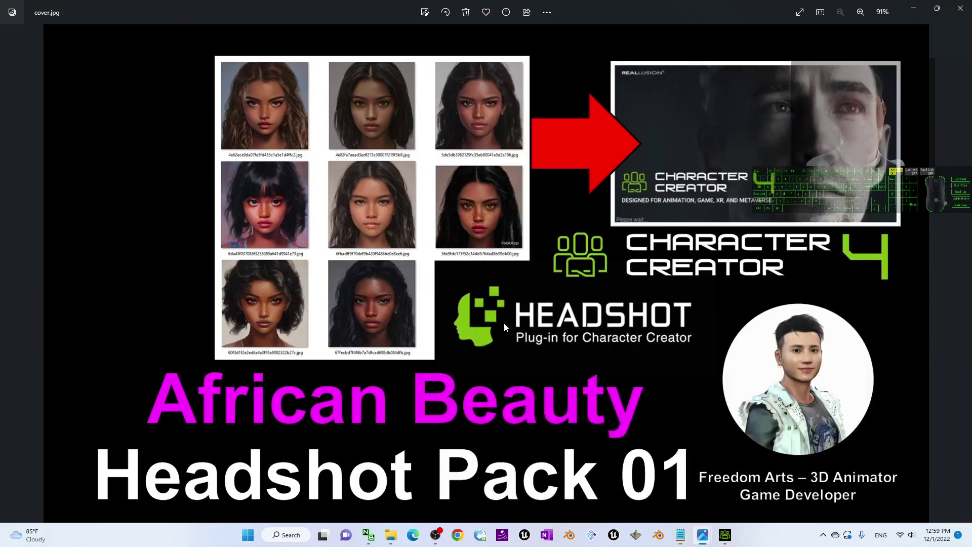
{"action": "left_click", "coordinate": [726, 535]}
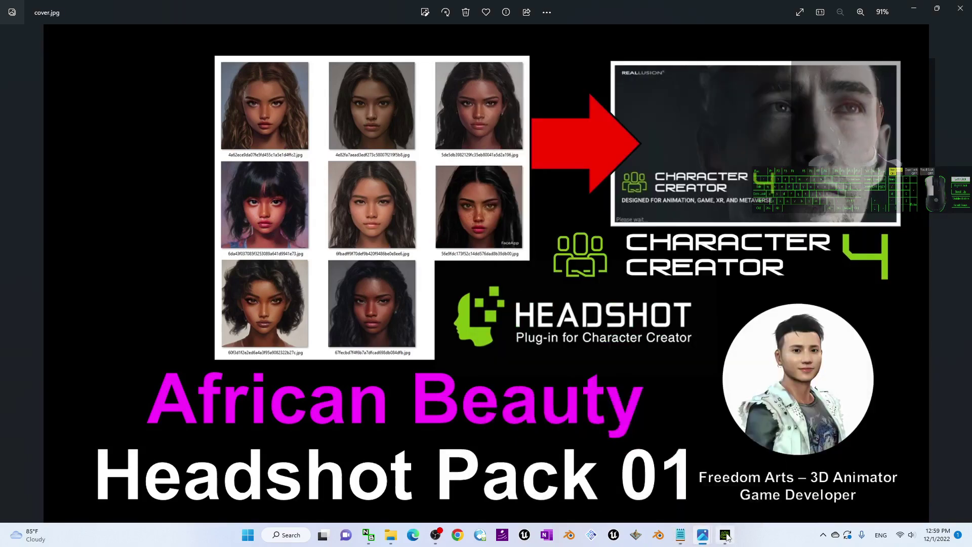
Step: View the dressed character up close and full-length, review the headshot pack's cover.jpg again, and return to Character Creator
{"action": "left_click_drag", "start_coordinate": [666, 297], "coordinate": [591, 295]}
{"action": "scroll", "coordinate": [477, 180], "scroll_direction": "up", "scroll_amount": 2}
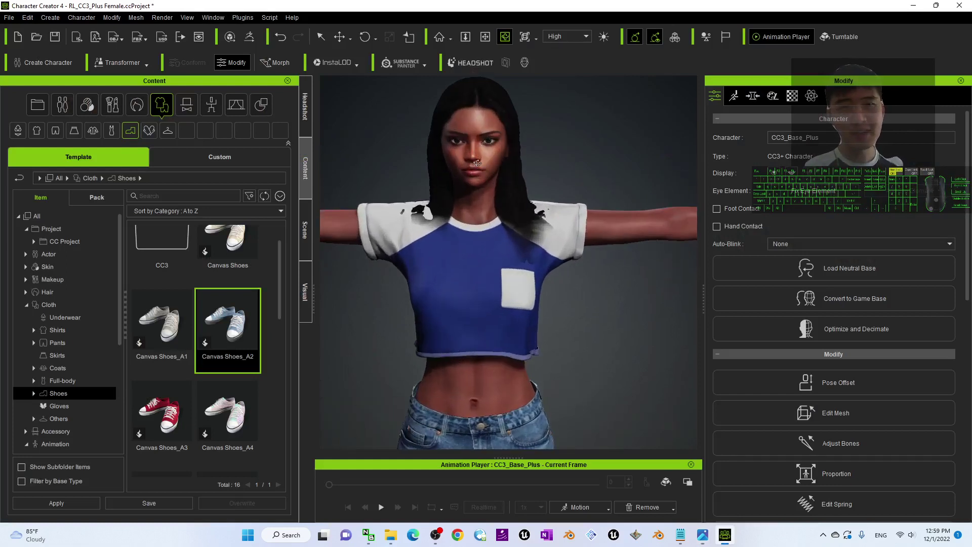
{"action": "scroll", "coordinate": [482, 148], "scroll_direction": "down", "scroll_amount": 3}
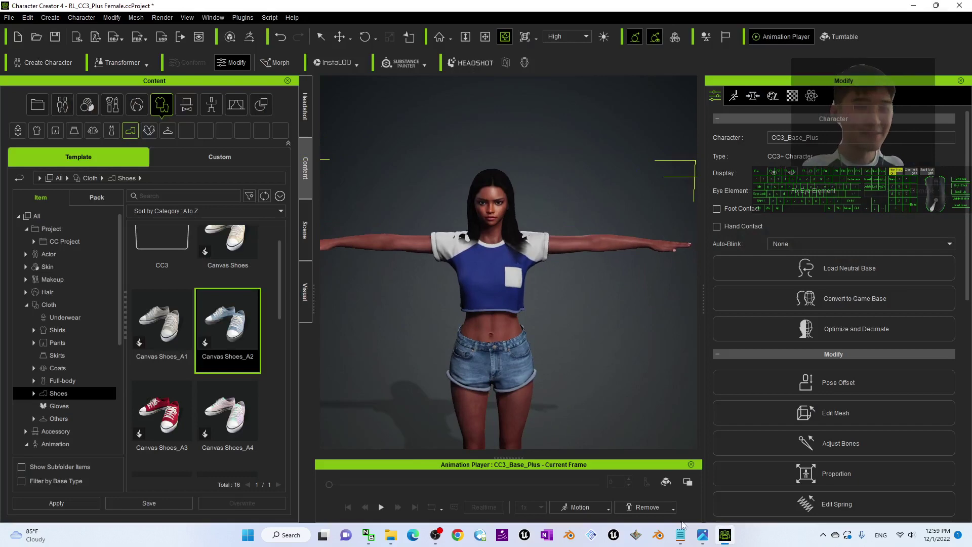
{"action": "mouse_move", "coordinate": [704, 536]}
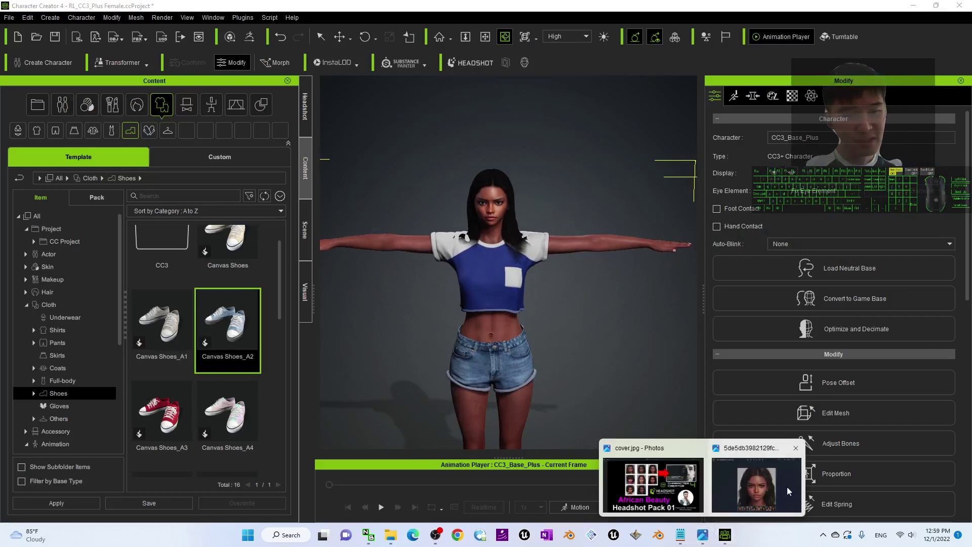
{"action": "left_click", "coordinate": [657, 471]}
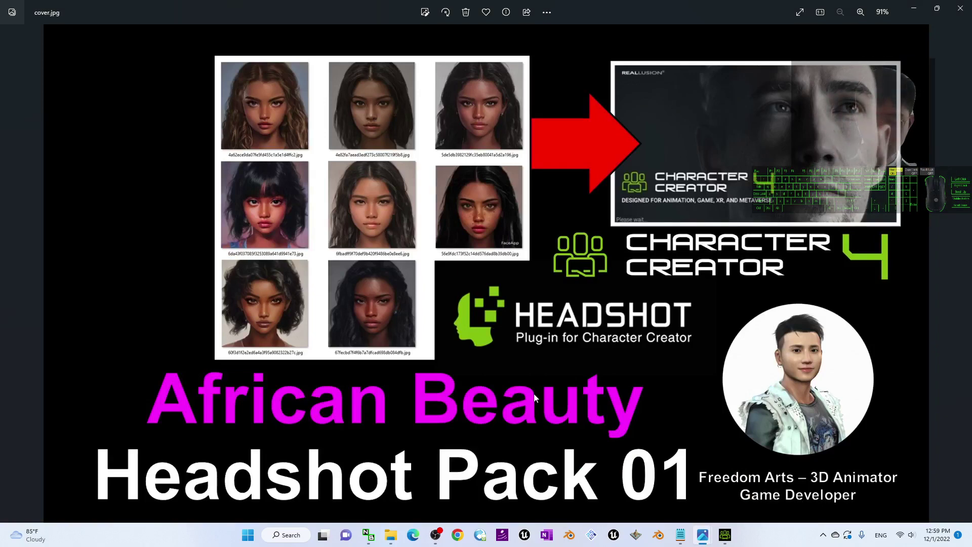
{"action": "left_click", "coordinate": [727, 535]}
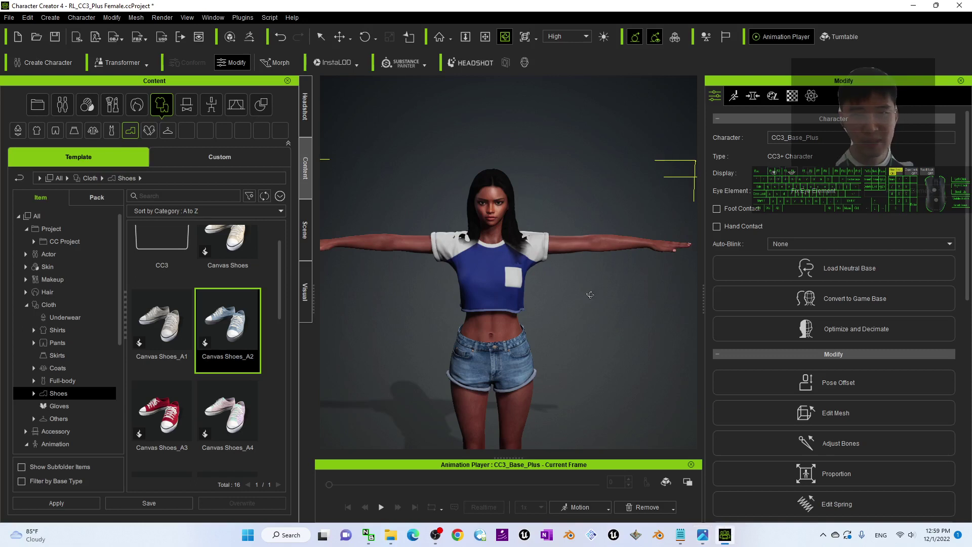
Step: Examine the finished character's face, hair and crop top from angled views, ending with a close-up of the head and shoulders
{"action": "right_click_drag", "start_coordinate": [586, 297], "coordinate": [523, 287]}
{"action": "left_click_drag", "start_coordinate": [523, 287], "coordinate": [428, 230]}
{"action": "scroll", "coordinate": [429, 230], "scroll_direction": "up", "scroll_amount": 2}
{"action": "key", "text": "x"}
{"action": "left_click_drag", "start_coordinate": [378, 323], "coordinate": [424, 344]}
{"action": "right_click_drag", "start_coordinate": [424, 344], "coordinate": [528, 328]}
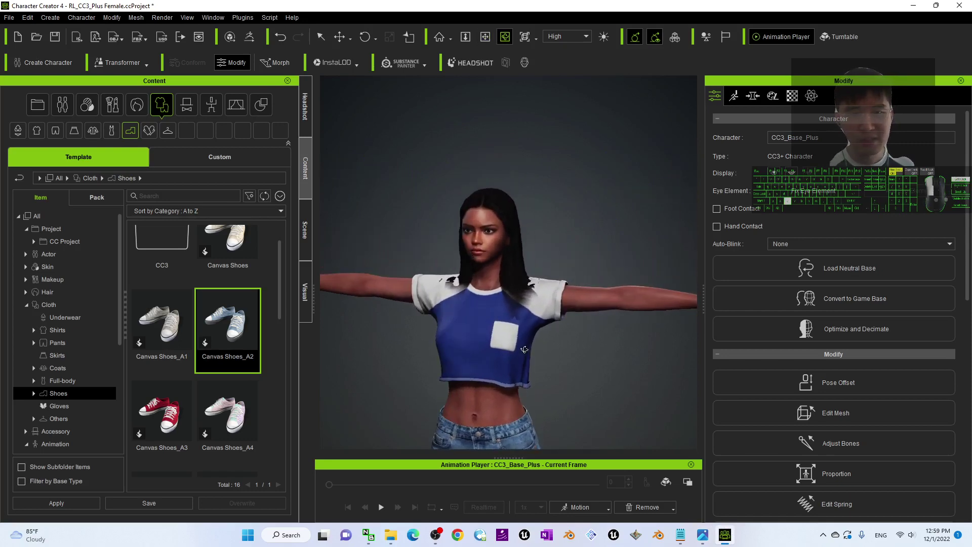
{"action": "left_click_drag", "start_coordinate": [481, 369], "coordinate": [561, 341]}
{"action": "scroll", "coordinate": [597, 309], "scroll_direction": "up", "scroll_amount": 2}
{"action": "key", "text": "x"}
{"action": "left_click_drag", "start_coordinate": [633, 273], "coordinate": [631, 328]}
{"action": "key", "text": "c"}
{"action": "left_click_drag", "start_coordinate": [631, 328], "coordinate": [596, 333]}
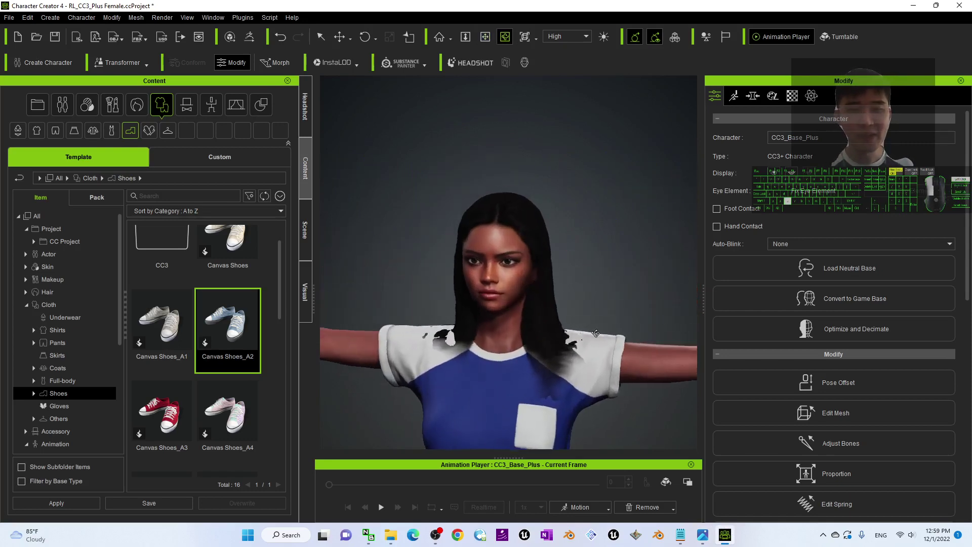
{"action": "left_click", "coordinate": [437, 536]}
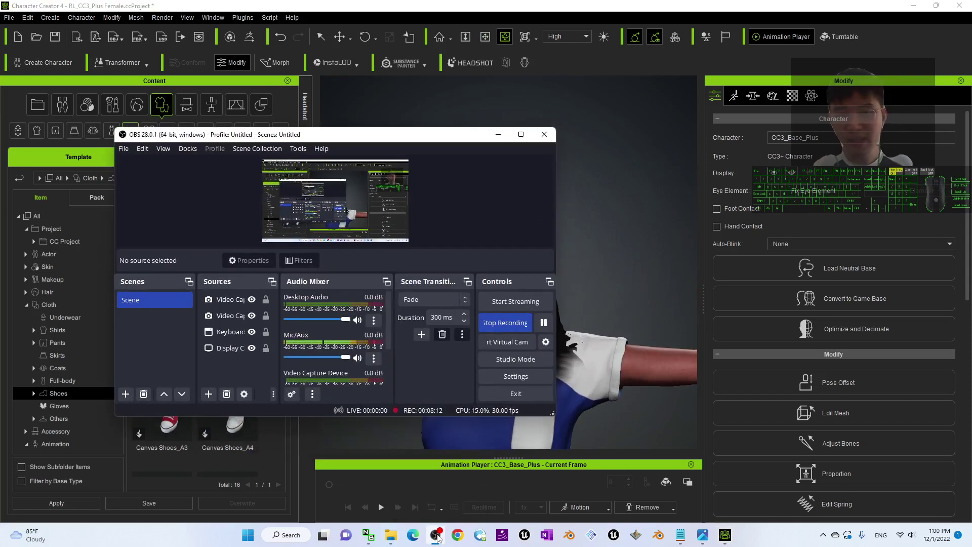